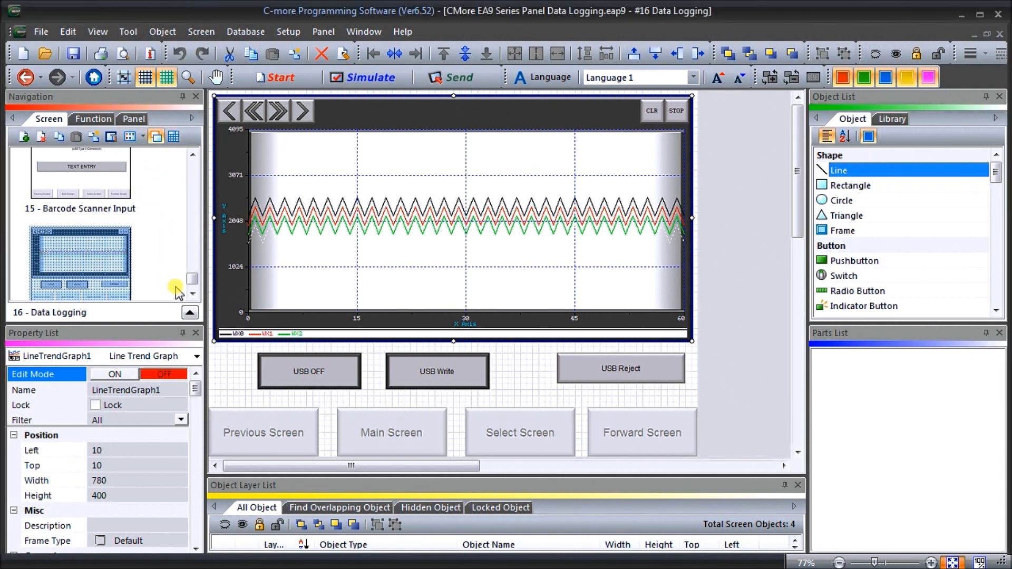
Step: Open the 7 - Meter_Graph screen and view its line trend graph
left_click(193, 293)
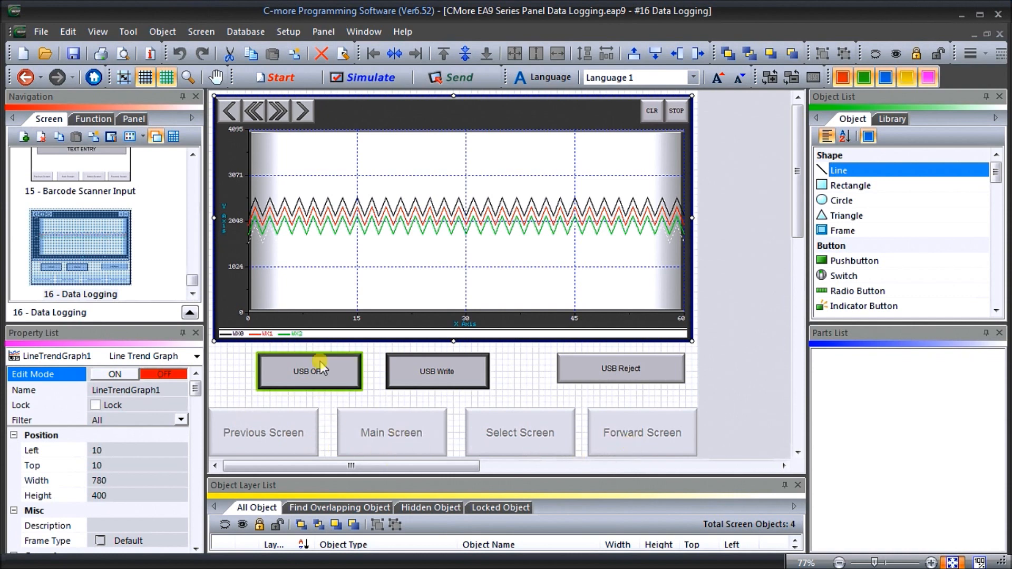
left_click_drag(195, 283, 188, 226)
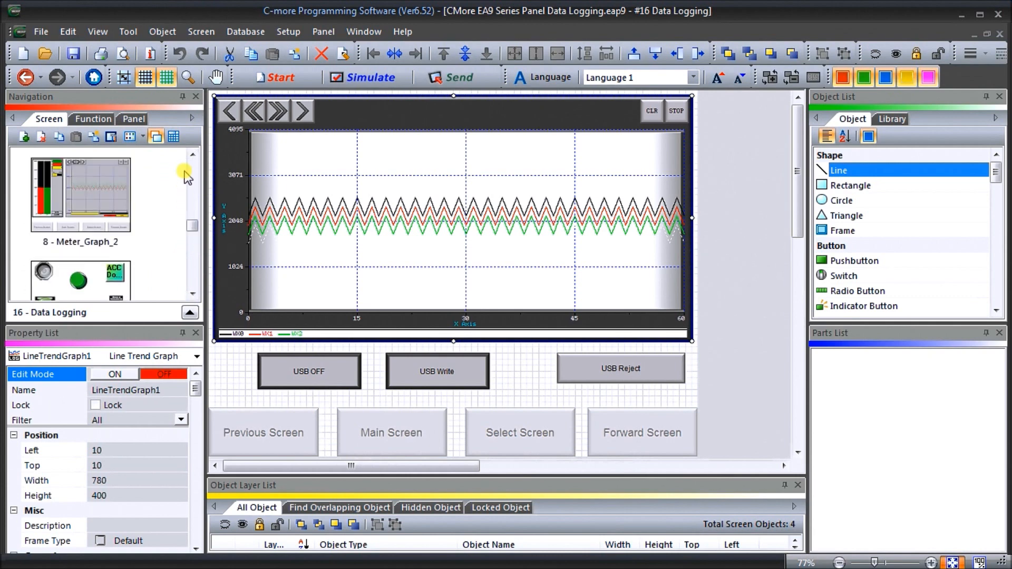
scroll(186, 176, "up", 3)
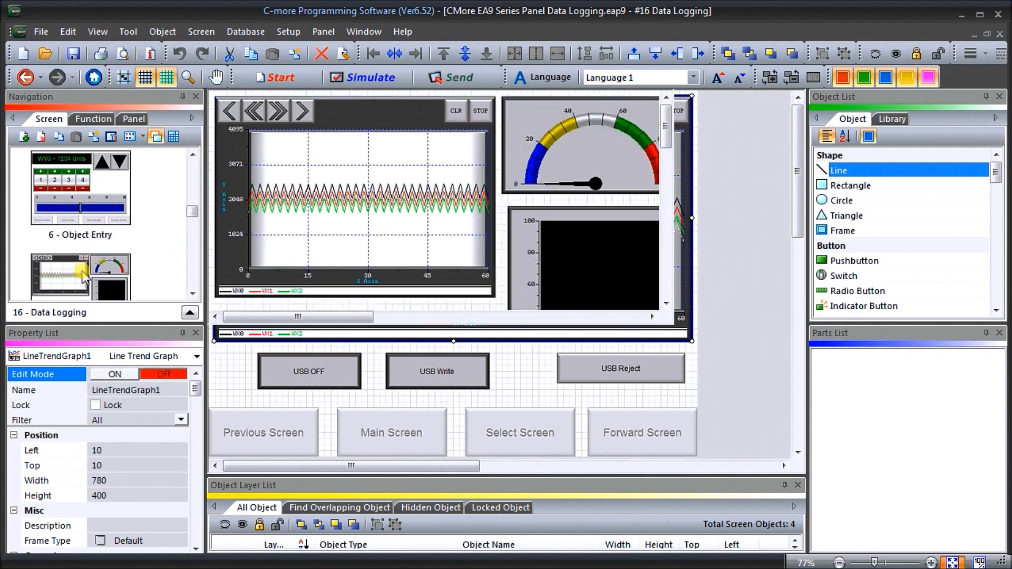
left_click(83, 275)
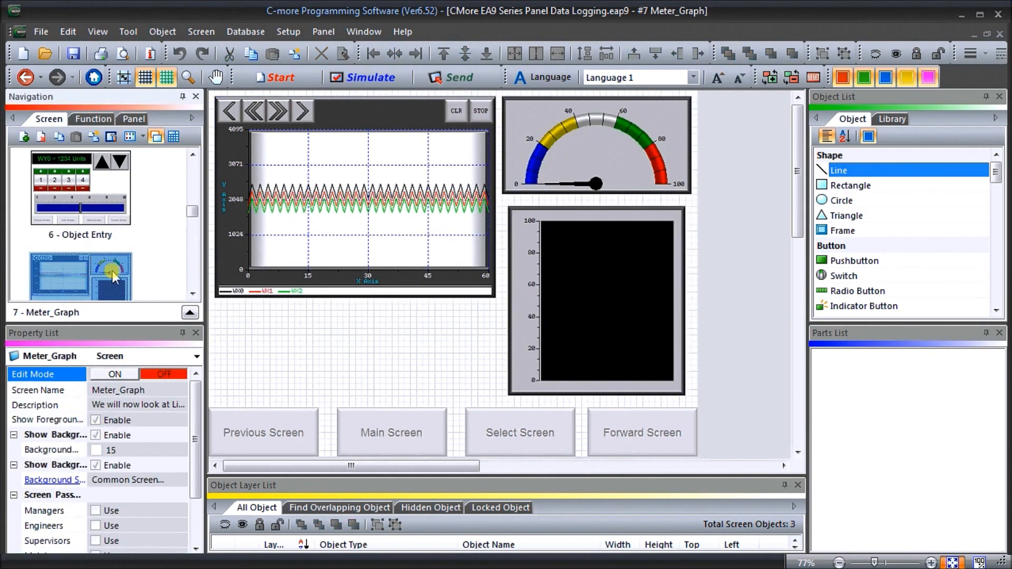
left_click(369, 200)
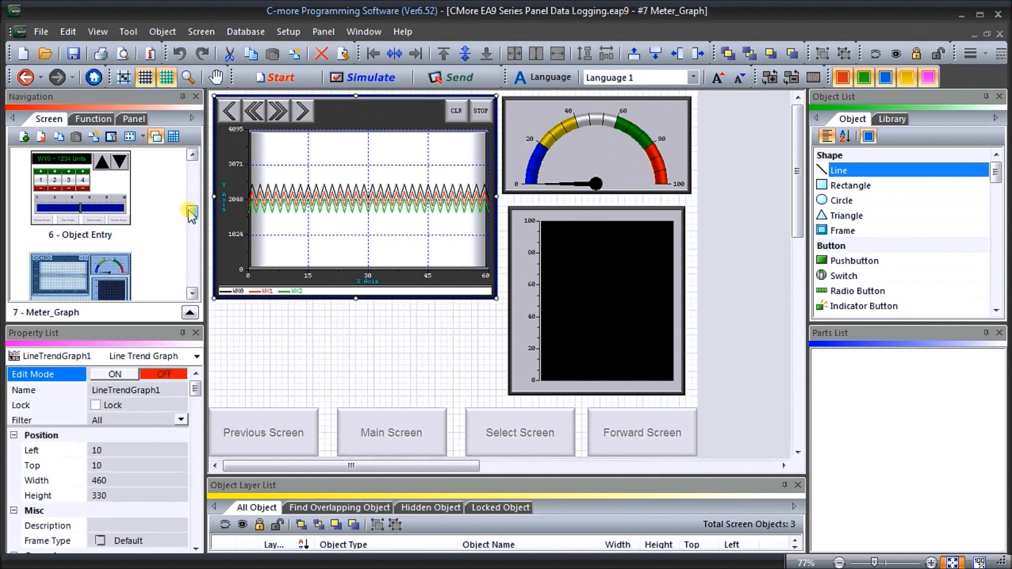
right_click(347, 217)
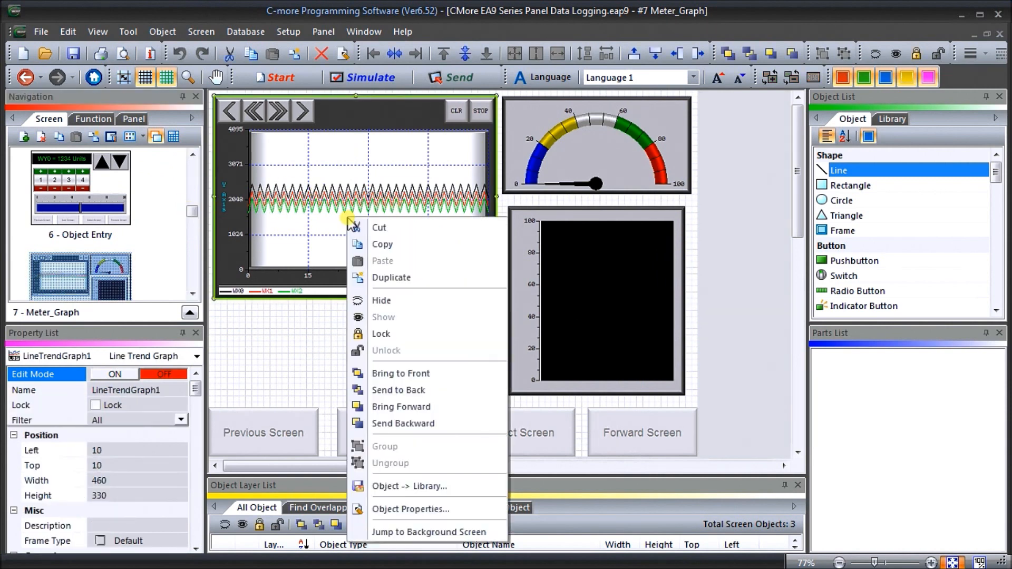
left_click(289, 346)
Step: Return to the 16 - Data Logging screen
left_click(194, 228)
left_click_drag(193, 228, 192, 280)
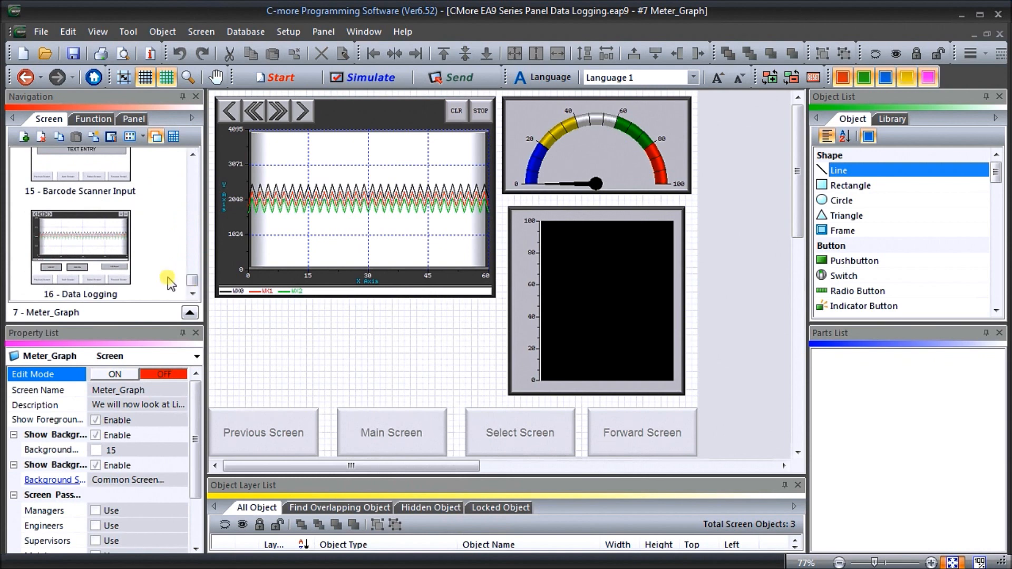
double_click(114, 248)
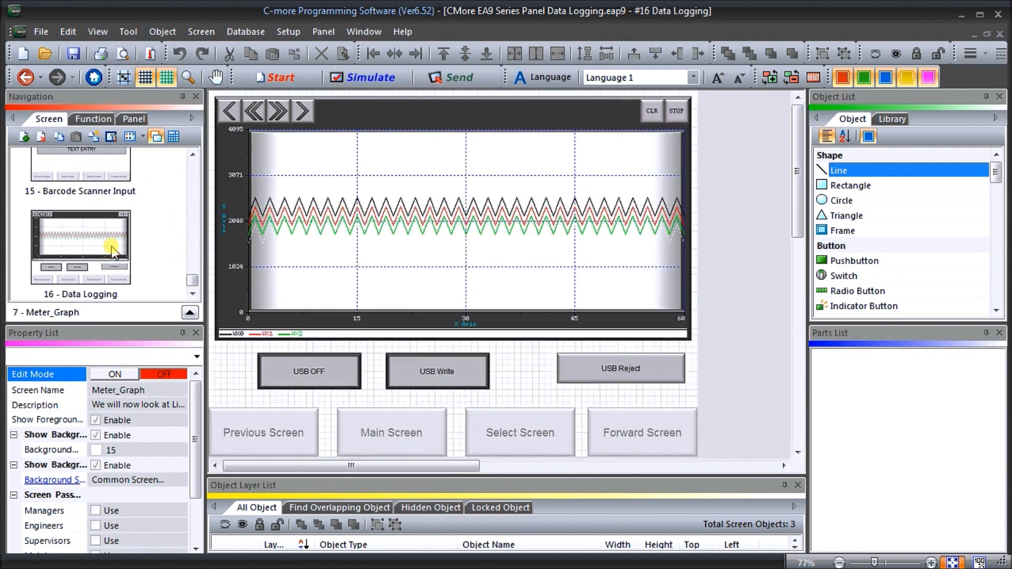
right_click(529, 359)
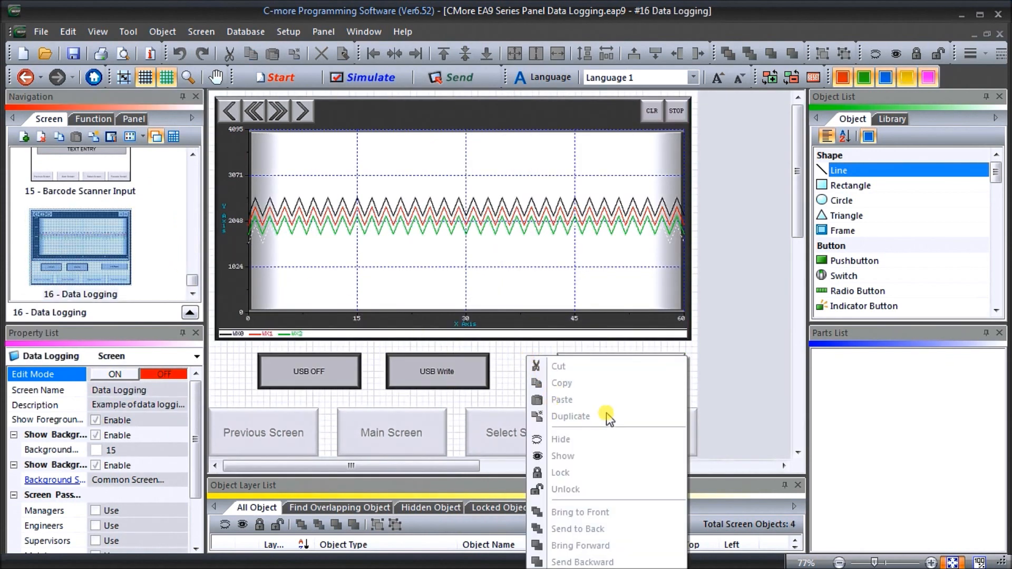
left_click(231, 357)
left_click(388, 253)
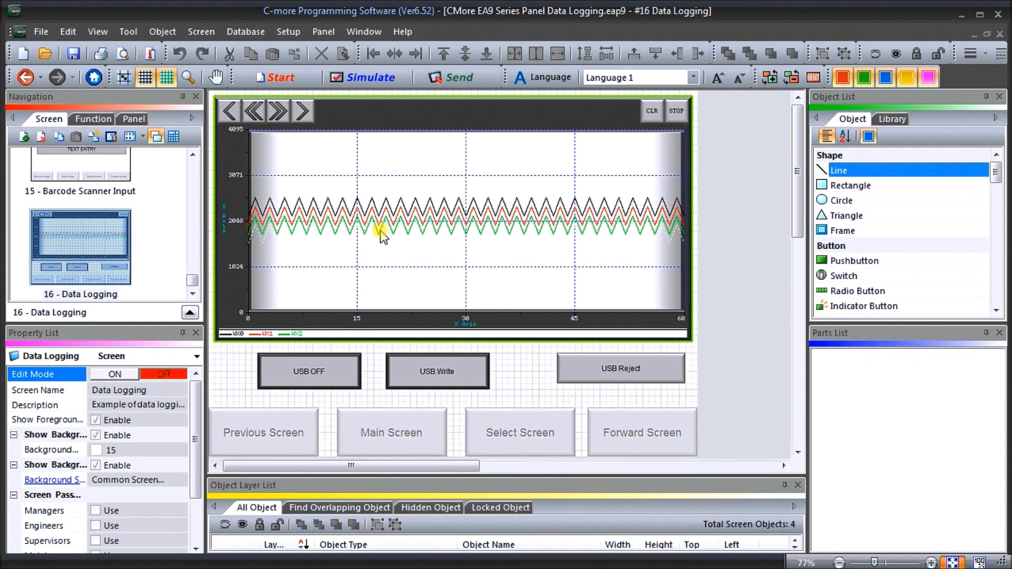
Step: Review the line trend graph's general, pen and option settings, including the available log data storage locations, and leave without changes
double_click(426, 203)
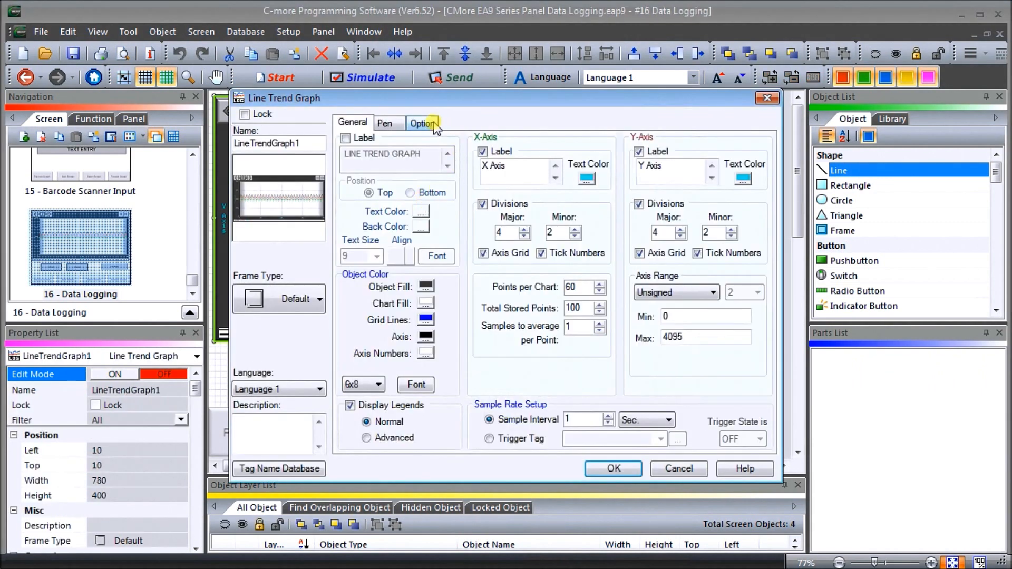
left_click(393, 125)
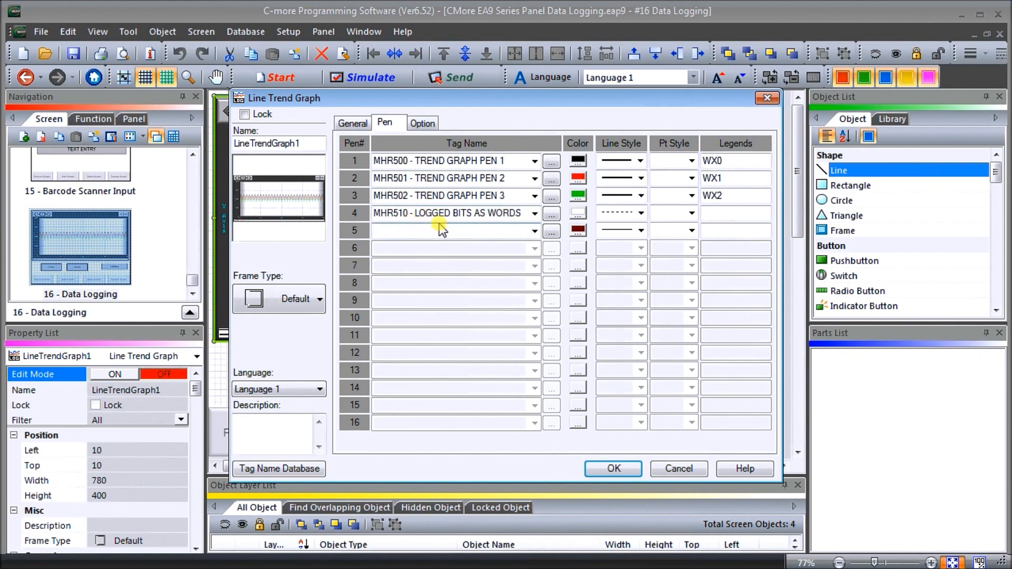
left_click(429, 124)
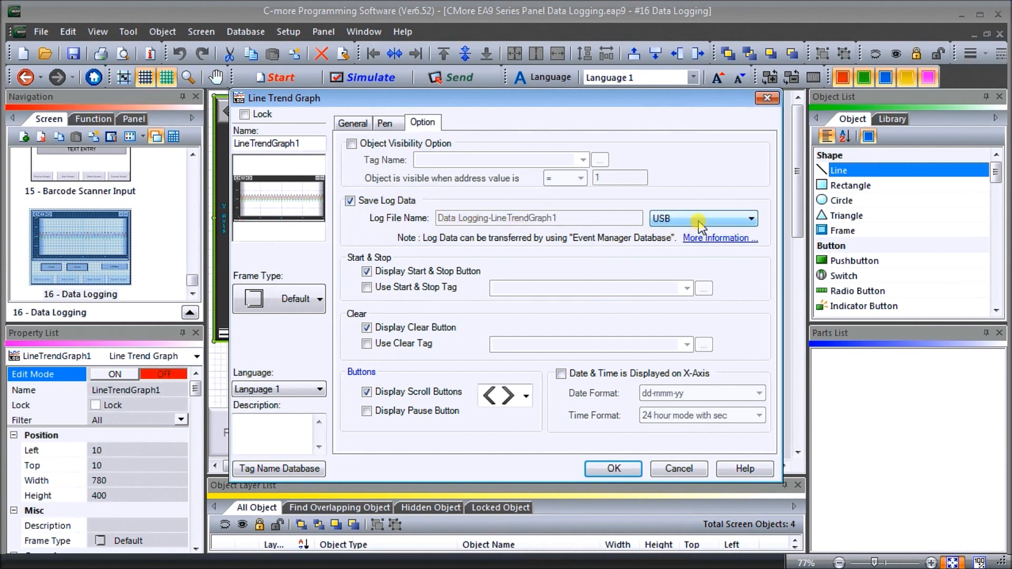
left_click(734, 222)
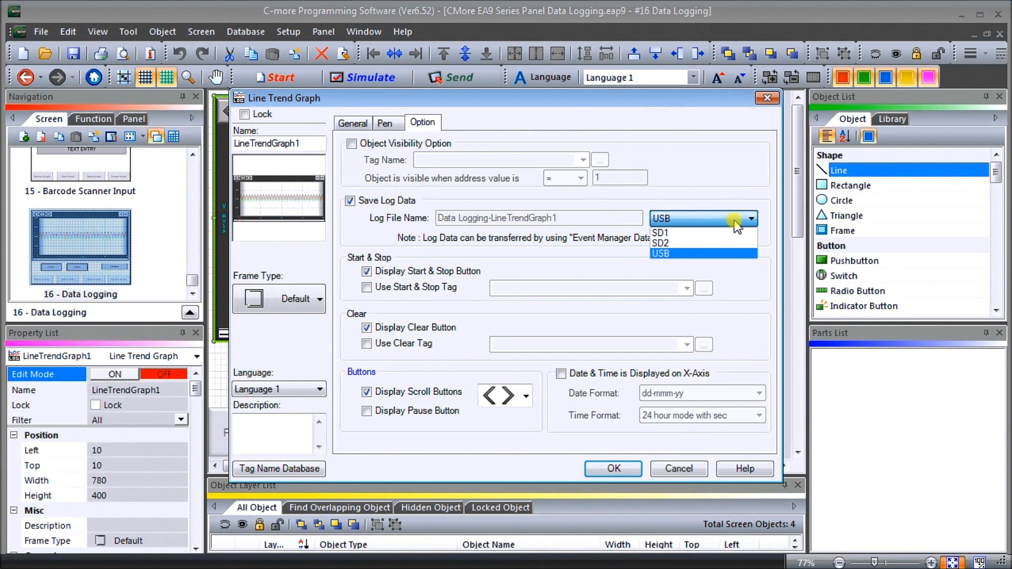
left_click(723, 219)
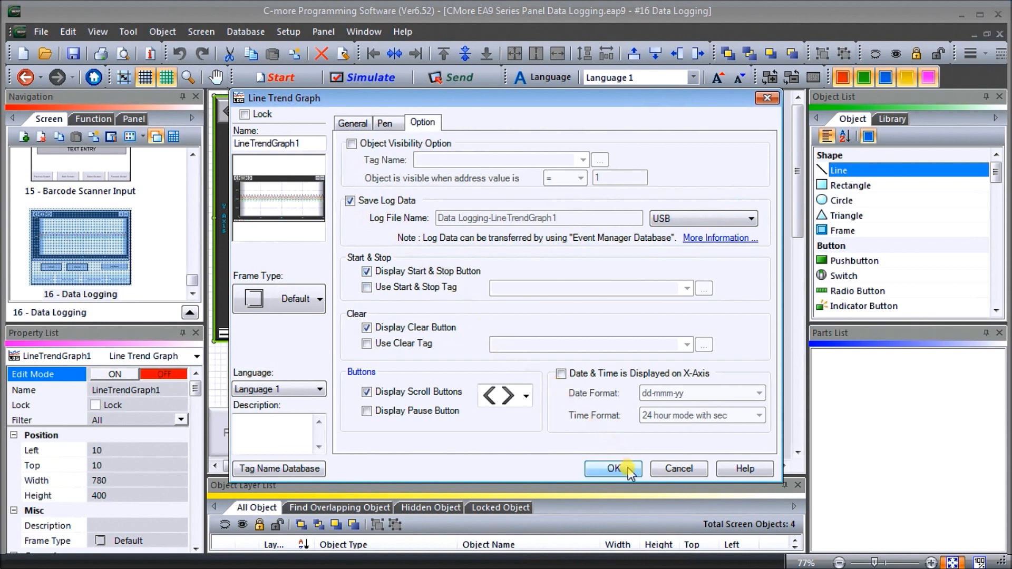
left_click(677, 469)
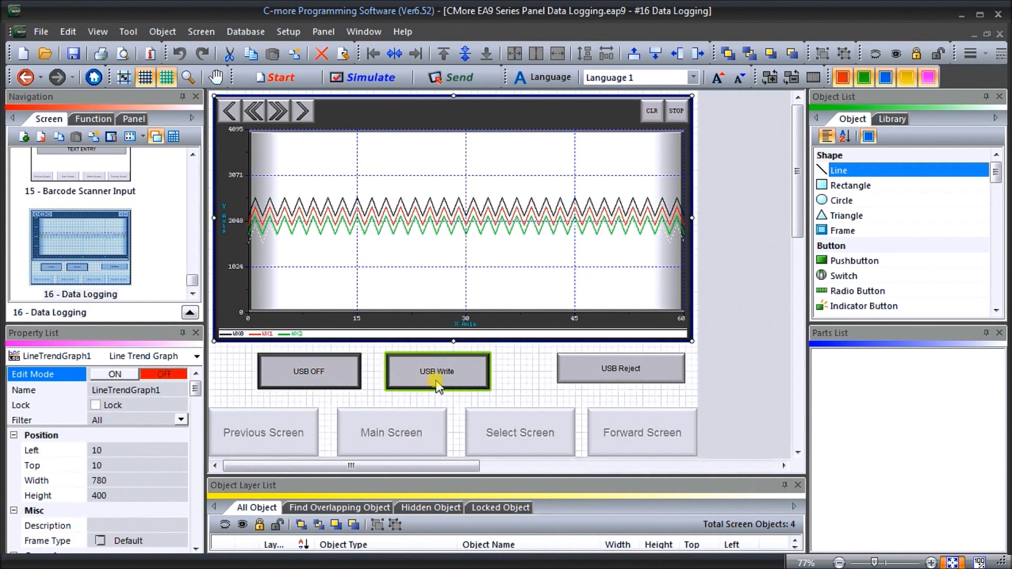
Step: Check the tag and ON/OFF text settings of the USB OFF and USB Write indicator lights
double_click(325, 372)
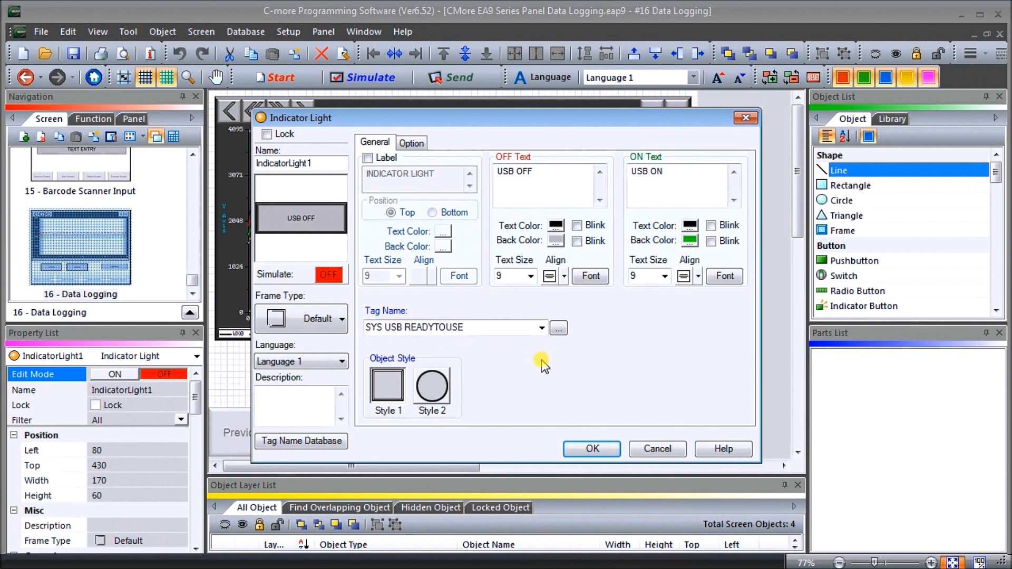
left_click(604, 450)
double_click(460, 373)
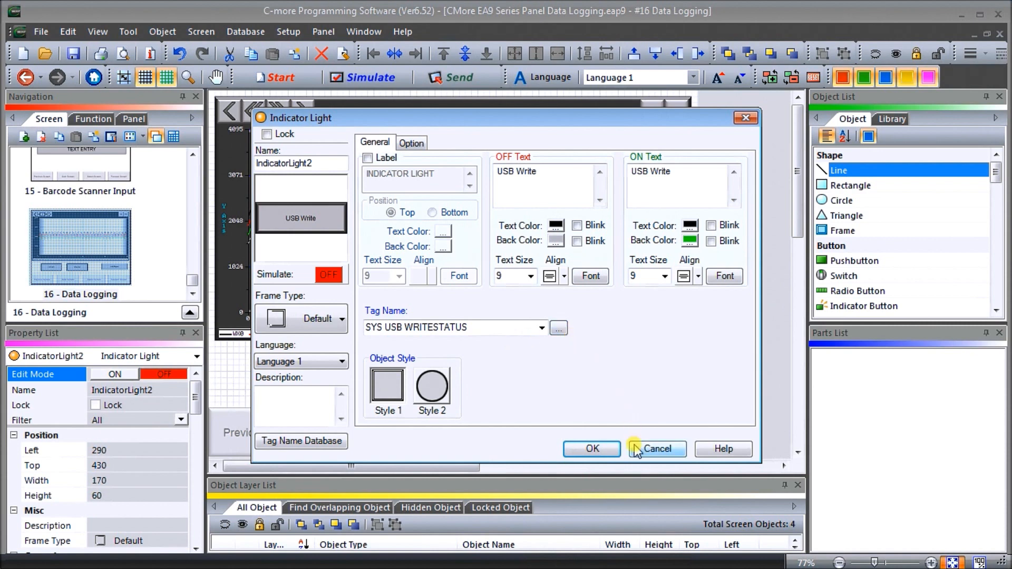
left_click(647, 453)
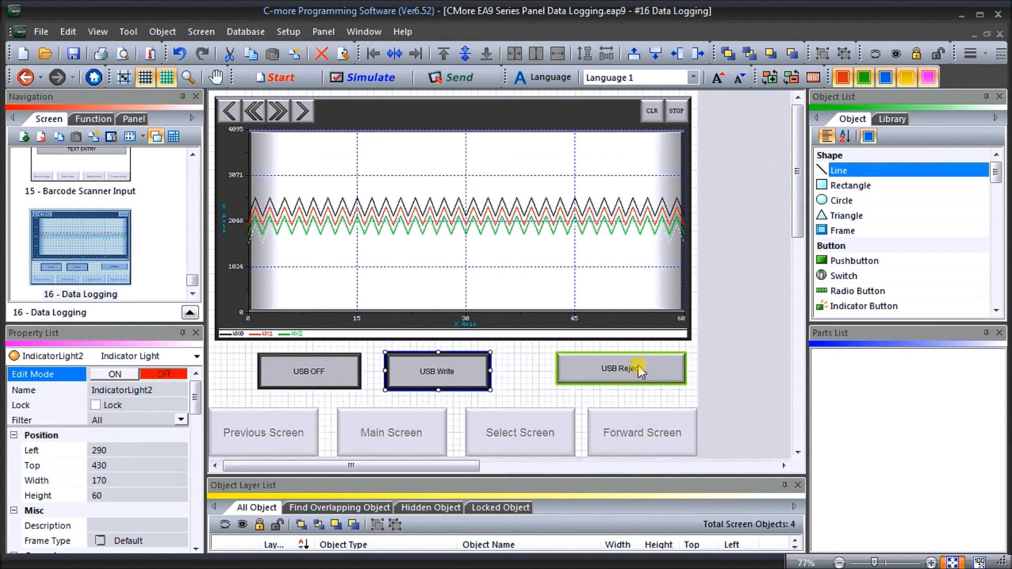
Step: Check the USB Reject pushbutton's tag and object type, and close its settings without changes
left_click(597, 374)
double_click(596, 372)
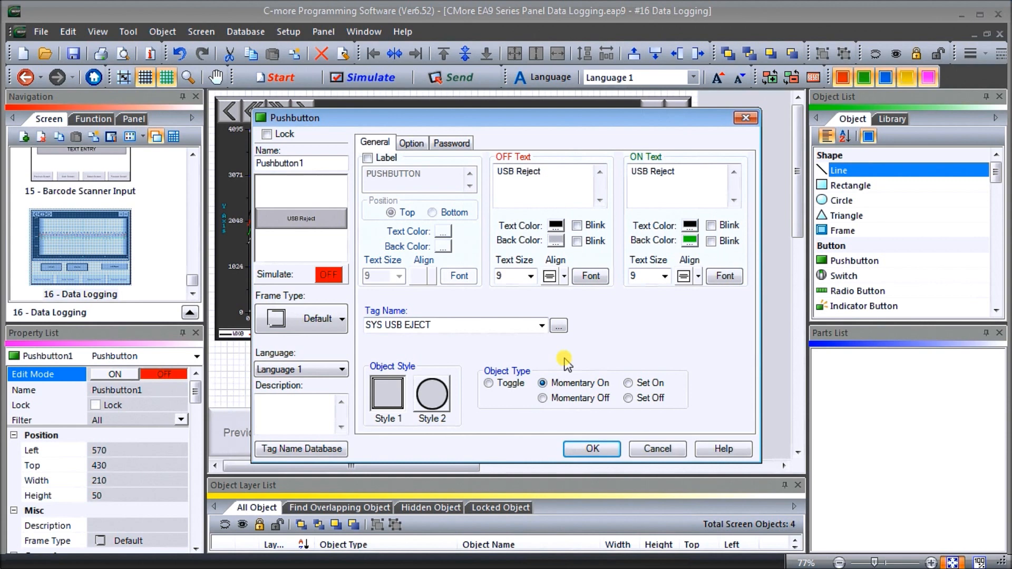
left_click(658, 449)
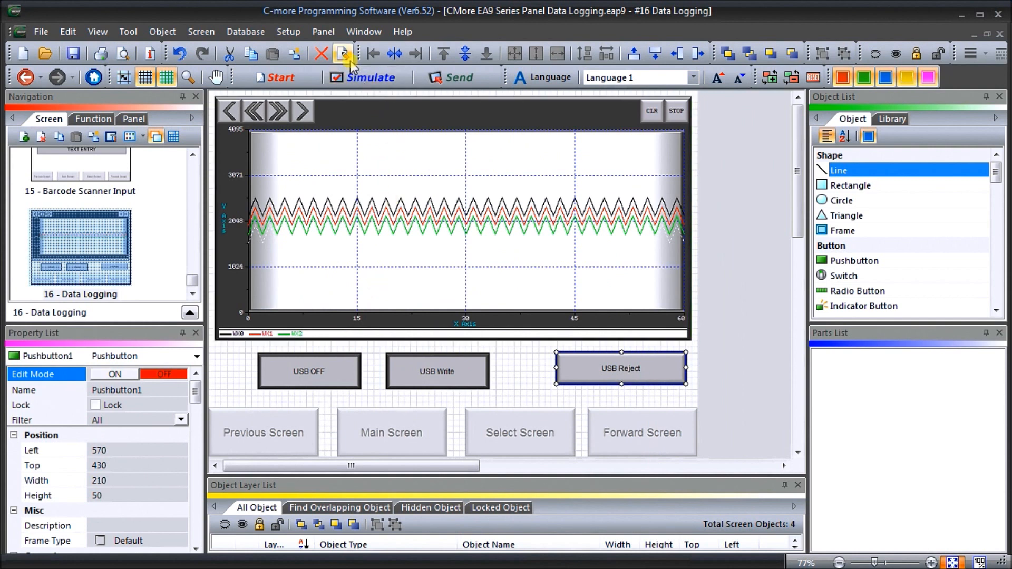
Step: Review the log settings and the alarm save locations in the Panel Manager
left_click(290, 32)
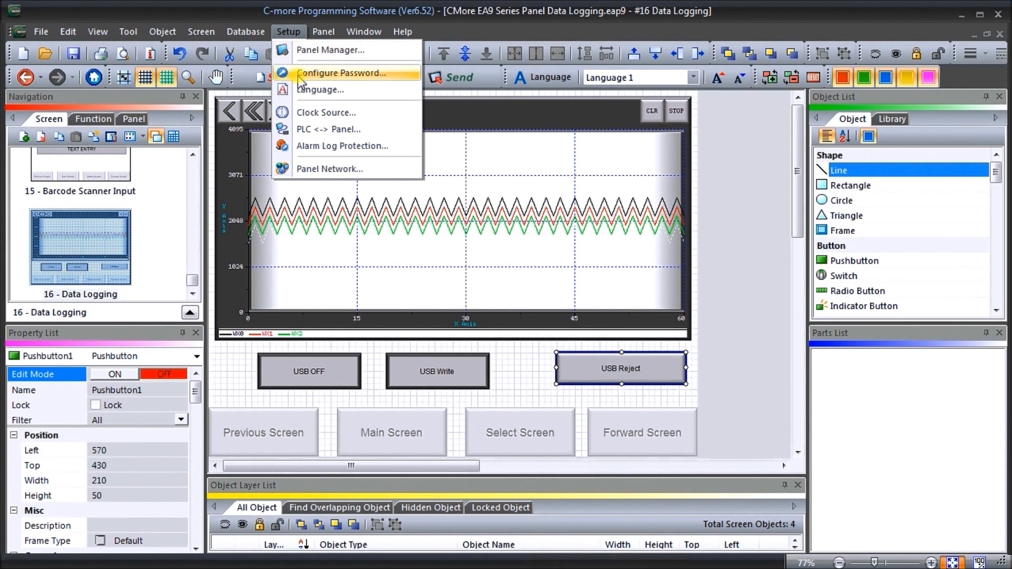
left_click(310, 52)
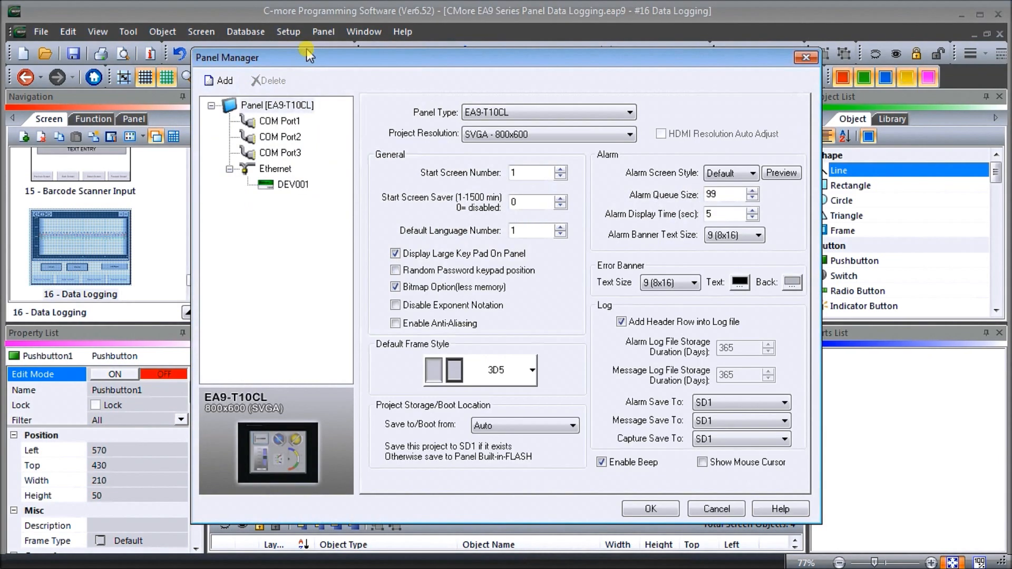
left_click_drag(371, 62, 259, 31)
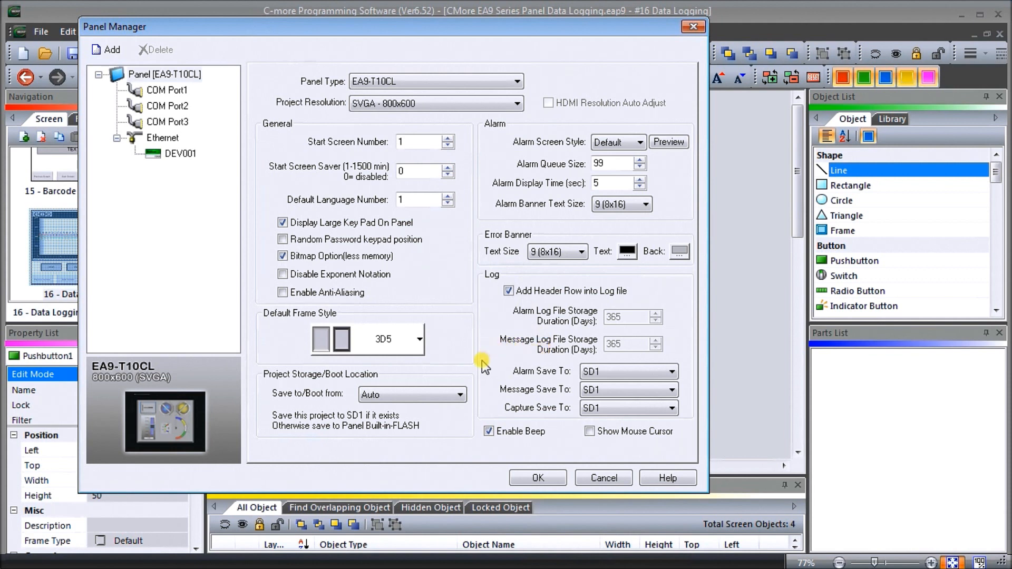
left_click(623, 375)
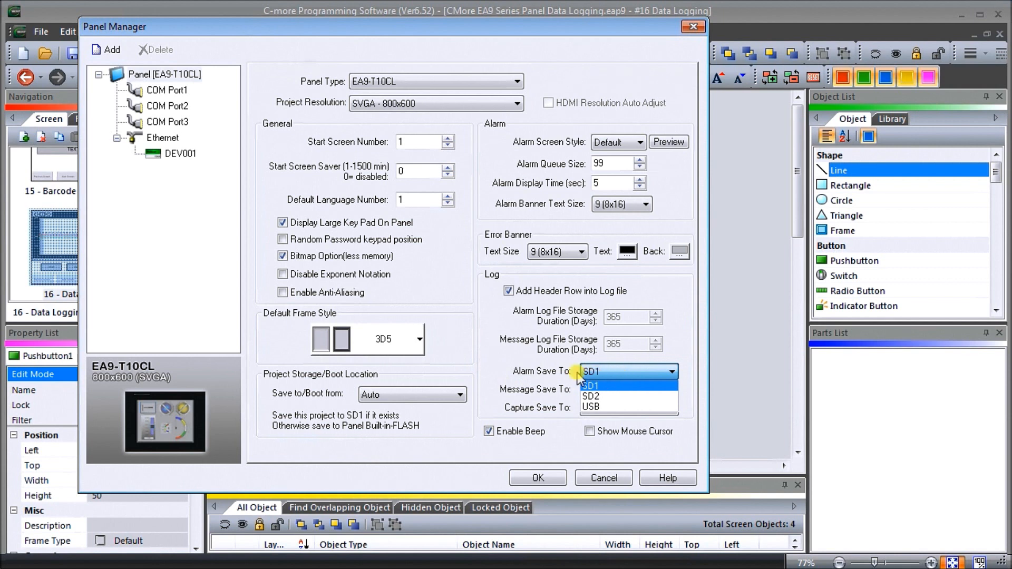
left_click(493, 364)
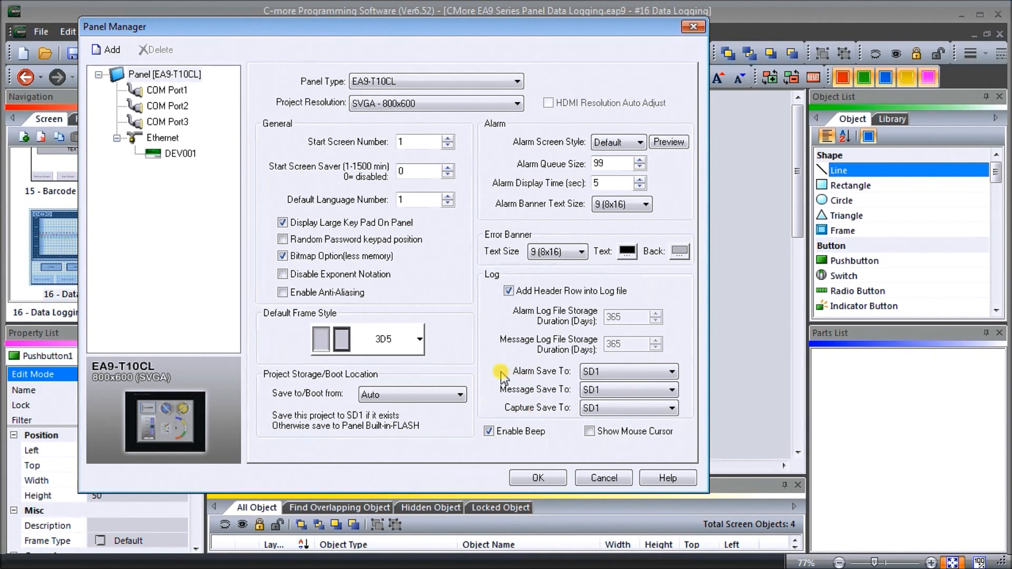
left_click(527, 477)
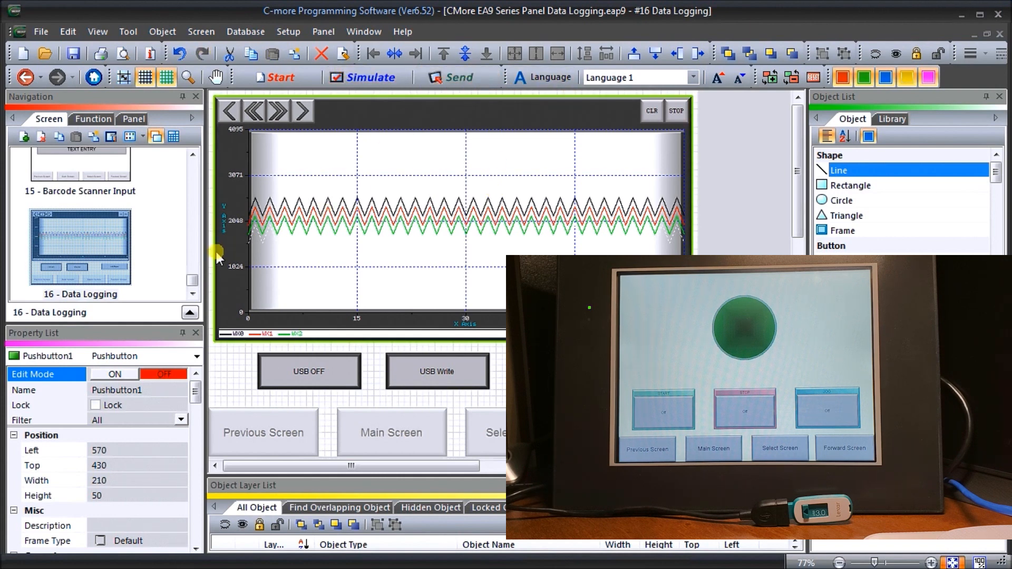
Step: Transfer the project to the panel over Ethernet, saving the project changes, and close the Project Transfer window
left_click(453, 80)
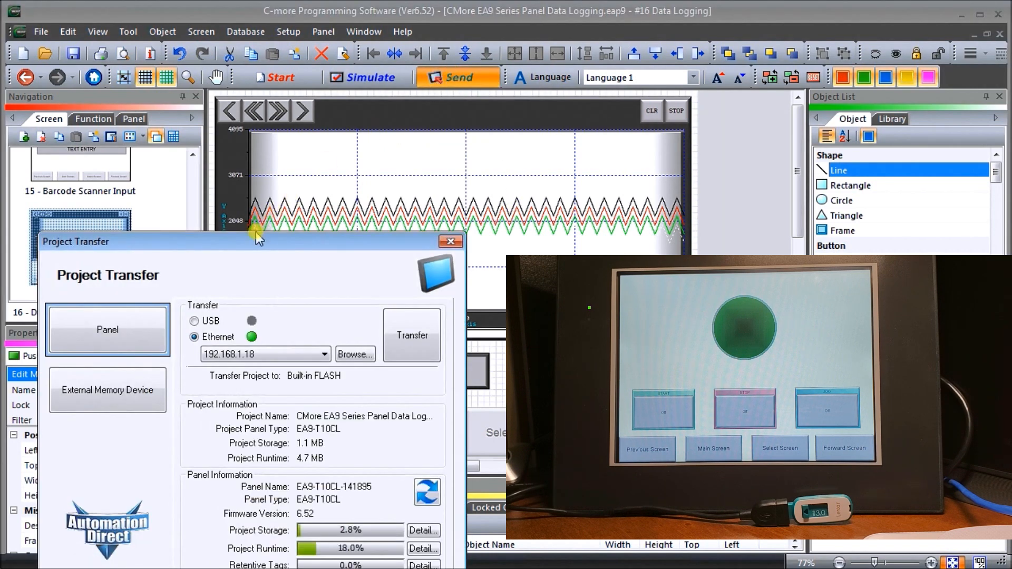
left_click_drag(256, 239, 221, 104)
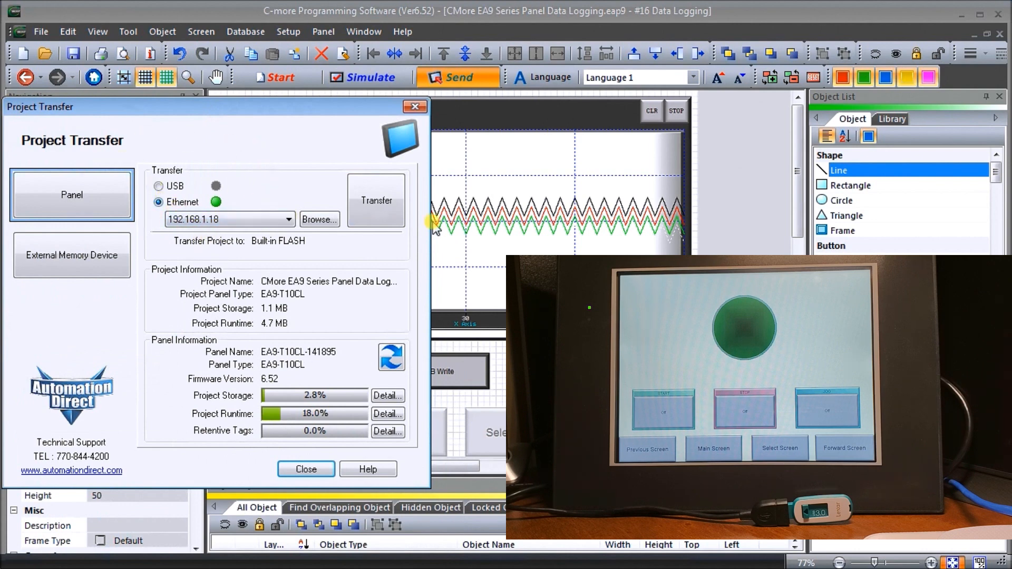
left_click(375, 207)
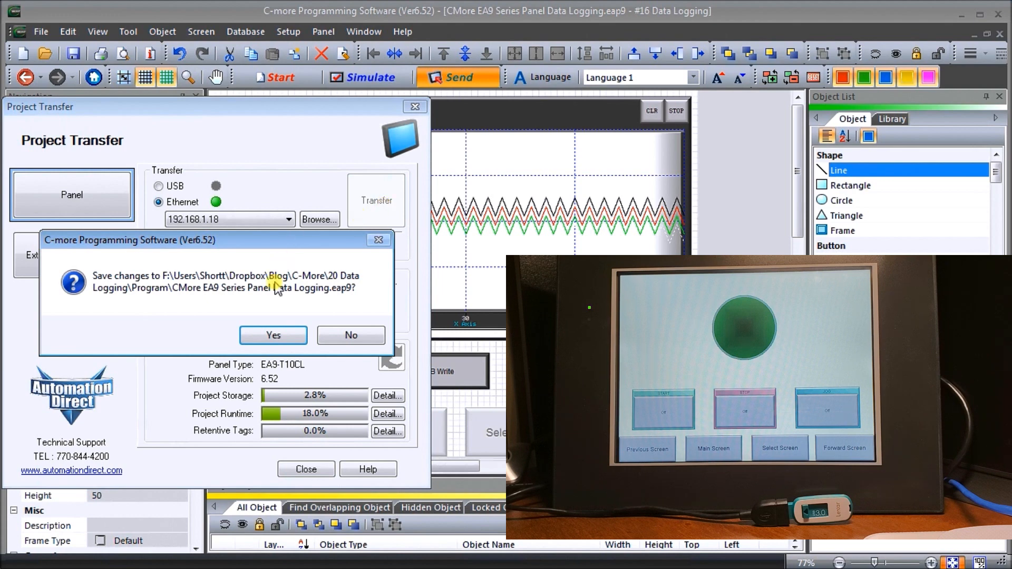
left_click(271, 335)
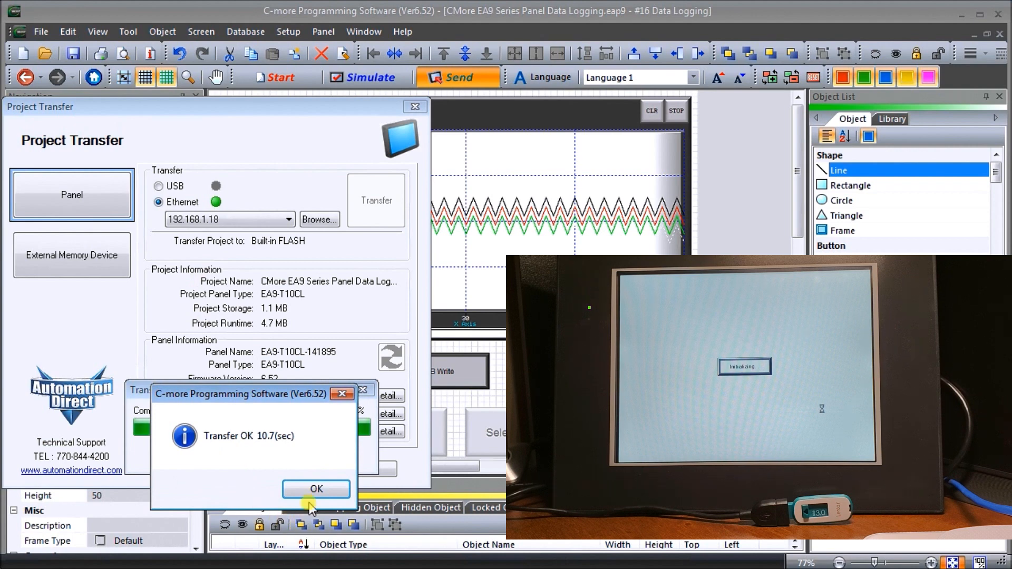
left_click(317, 489)
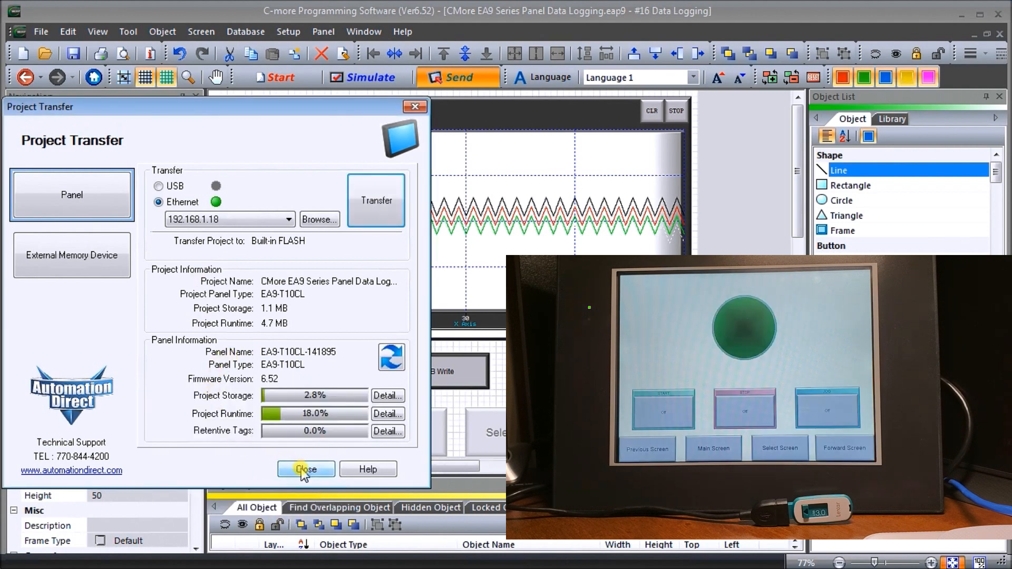
left_click(306, 468)
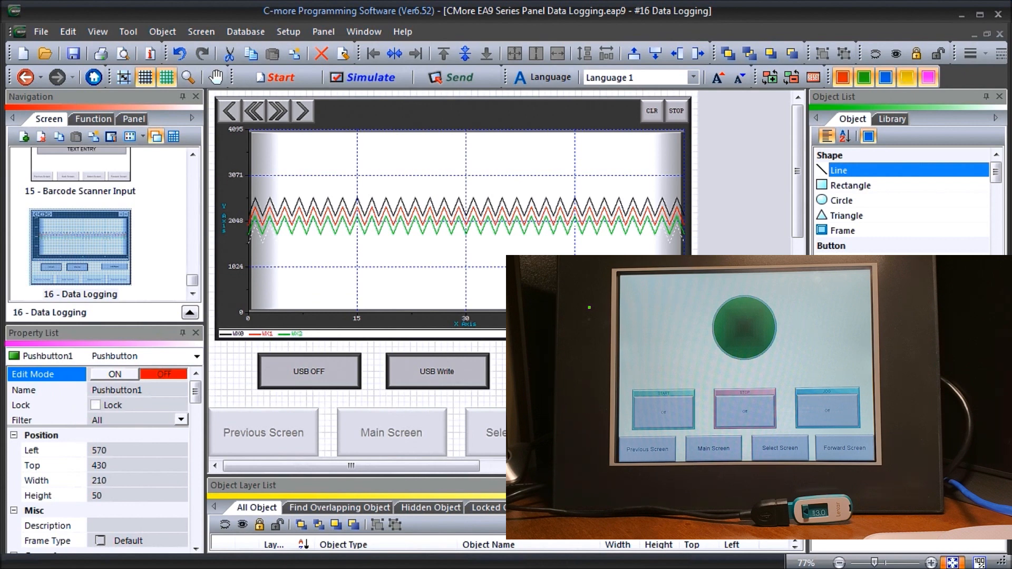
Step: Switch to Do-more Designer to view the Data Logging rung, and bring up the Do-more Simulator above it
key("alt+Tab")
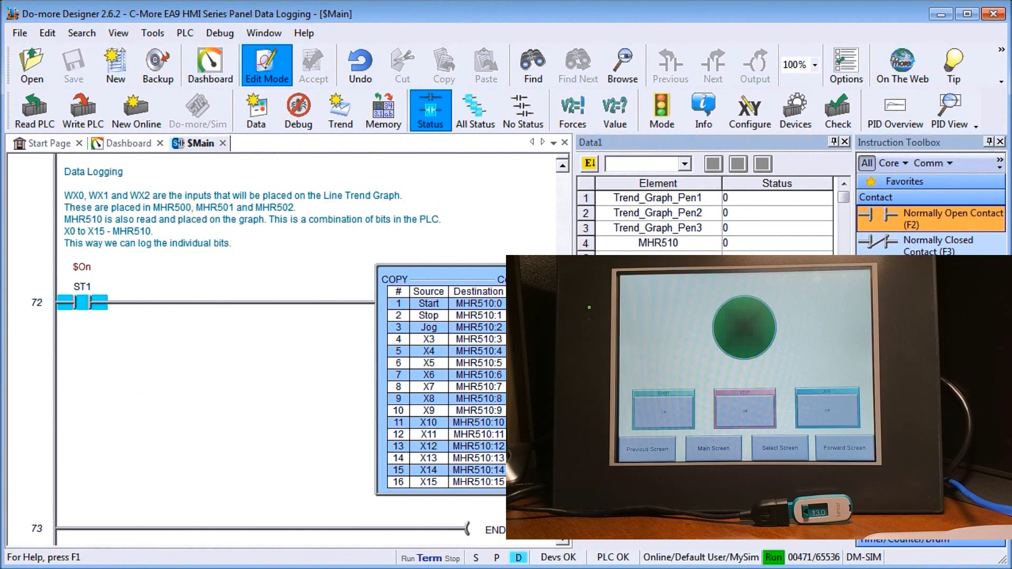
key("alt+Tab")
left_click_drag(376, 100, 339, 51)
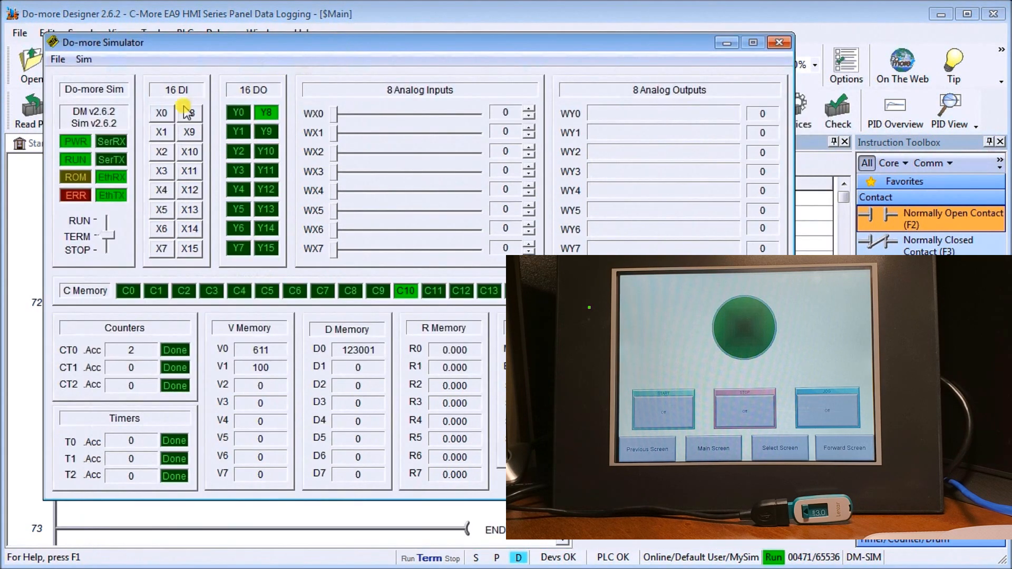
Step: Turn on discrete inputs X0, X1, X2 and X3 in the Do-more Simulator
left_click(161, 132)
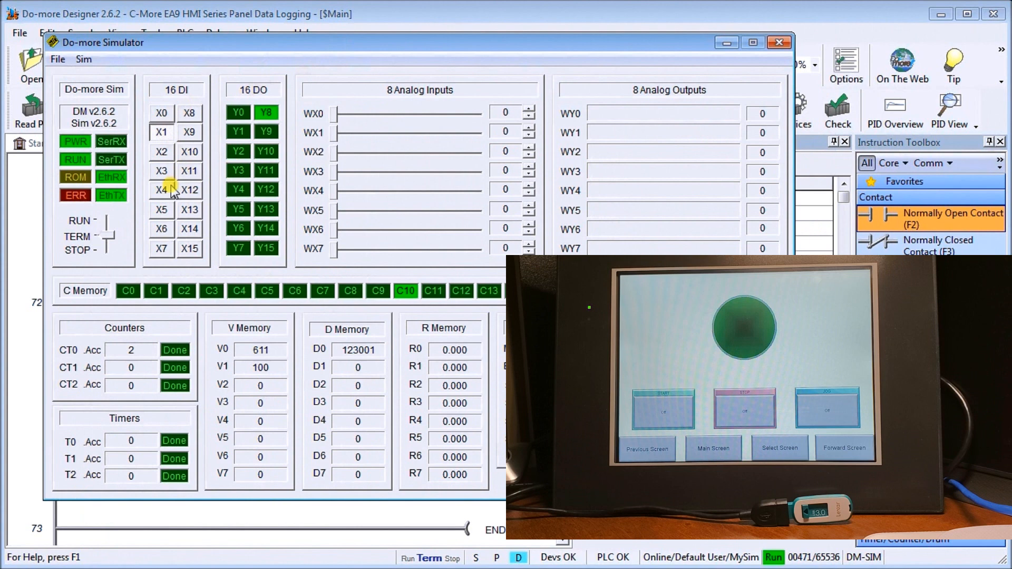
left_click(161, 113)
left_click(161, 152)
left_click(162, 170)
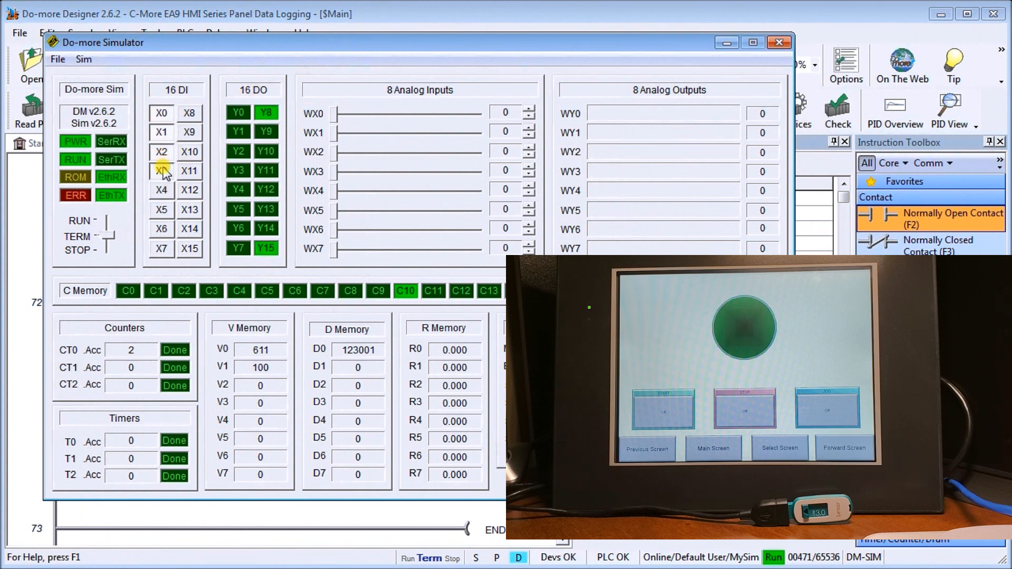
Step: Return to Do-more Designer and show the MHR510 status in Binary format in the Data1 view
left_click(425, 17)
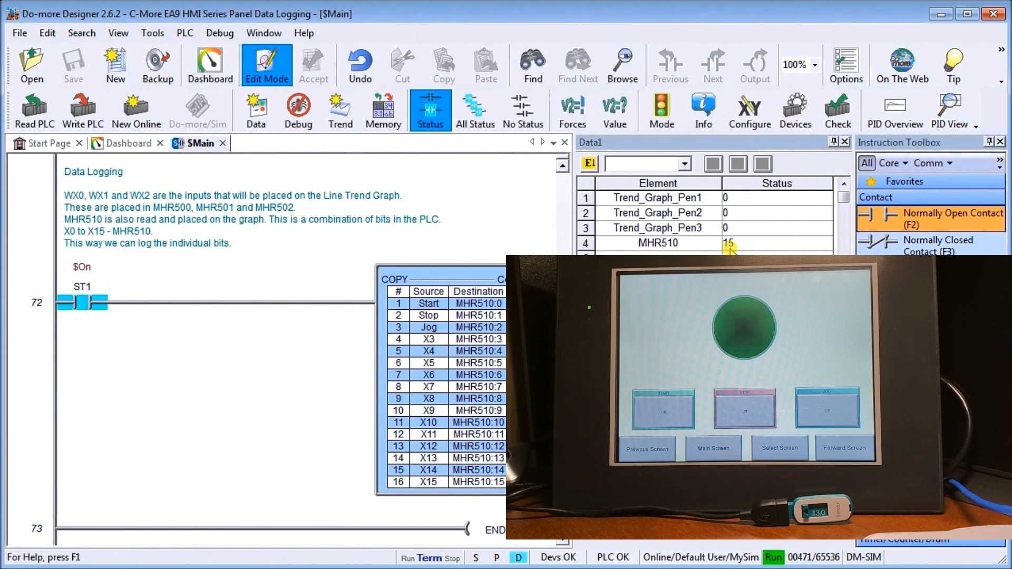
left_click(692, 244)
left_click(684, 164)
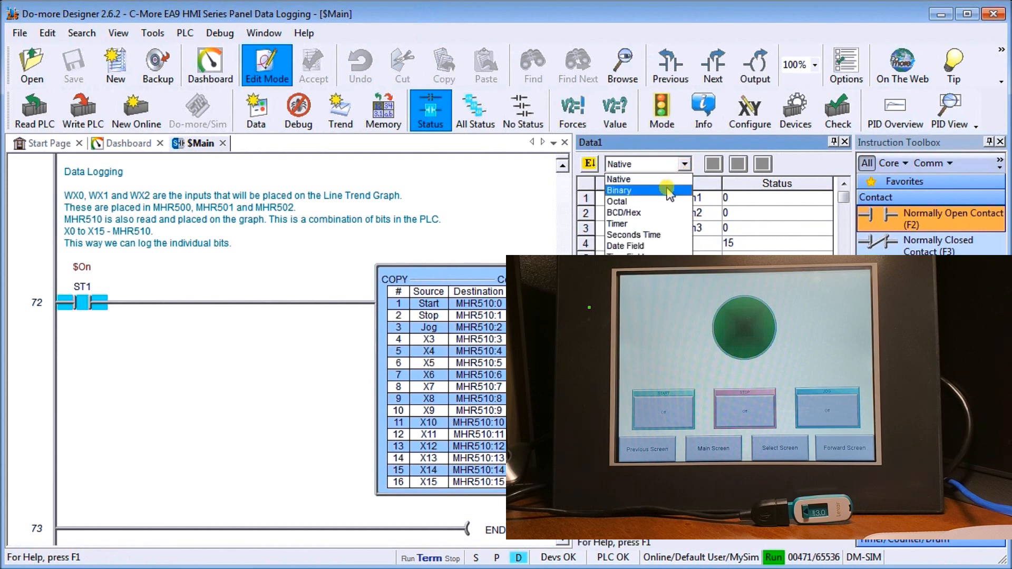
left_click(648, 190)
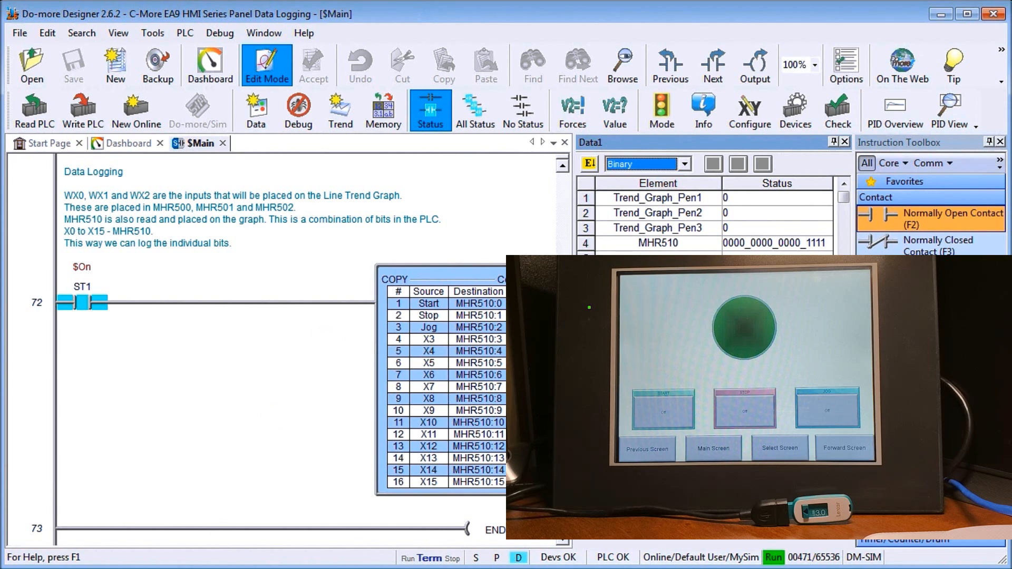
Step: Move the Do-more Simulator clear of the Data1 values and set WX0 to about 1813, WX1 to 2663 and WX2 to 761
key("alt+Tab")
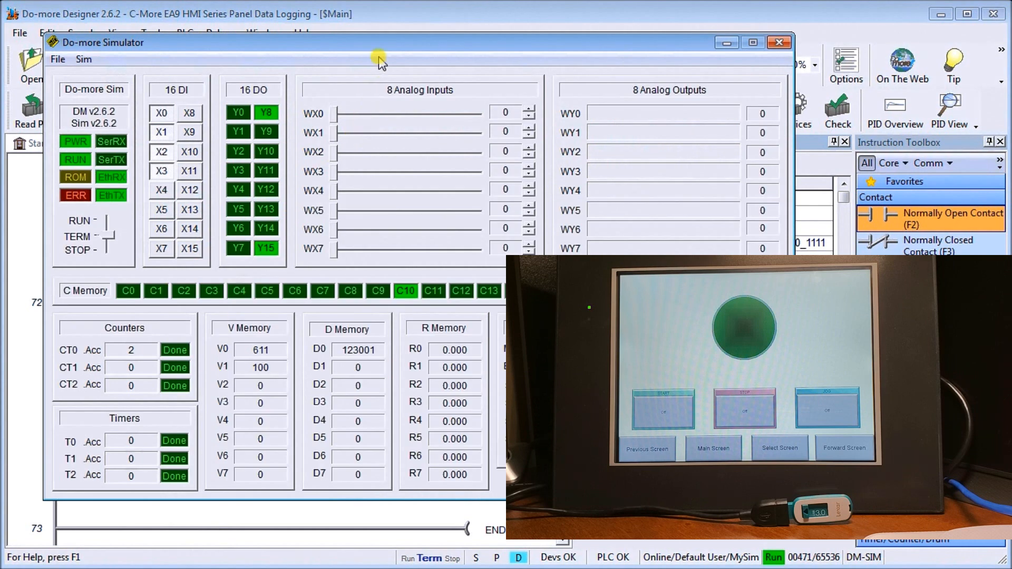
left_click_drag(391, 48, 358, 305)
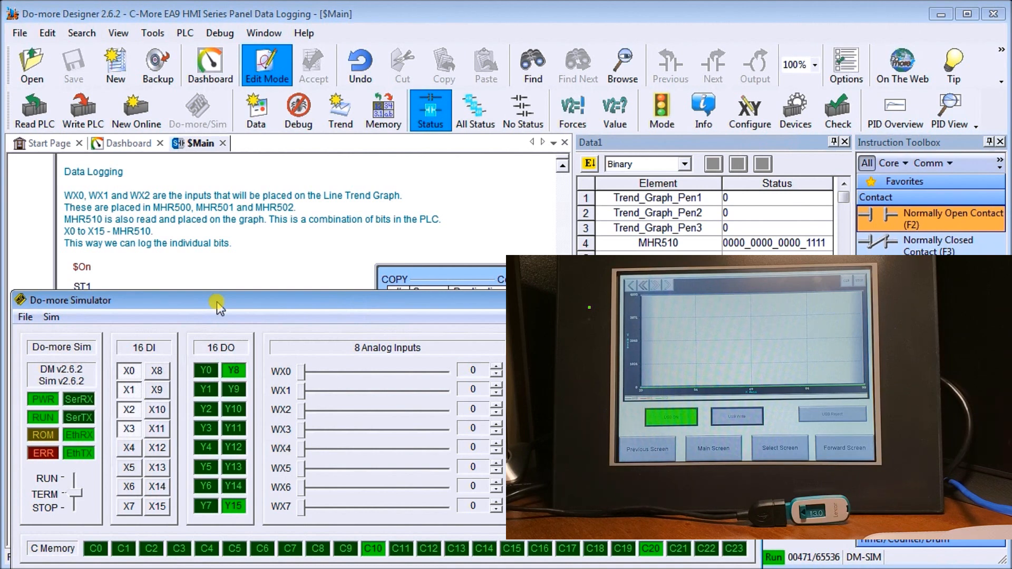
left_click_drag(301, 371, 368, 372)
left_click_drag(302, 390, 399, 390)
left_click_drag(301, 410, 328, 412)
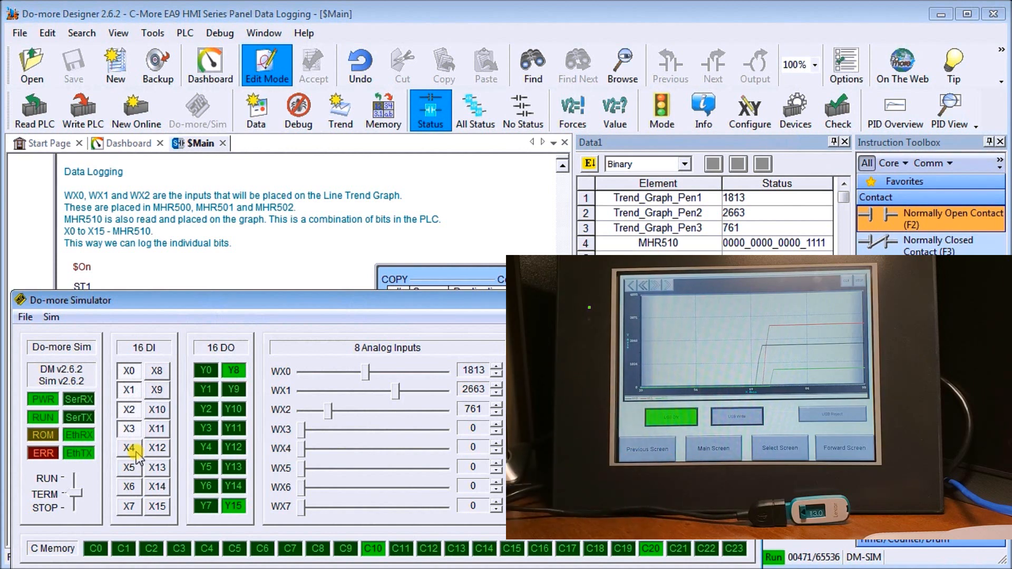
Step: Turn off X1, X2 and X3, and set WX0 to about 2663, WX1 to 962 and WX2 to 1790
left_click(128, 413)
left_click(130, 391)
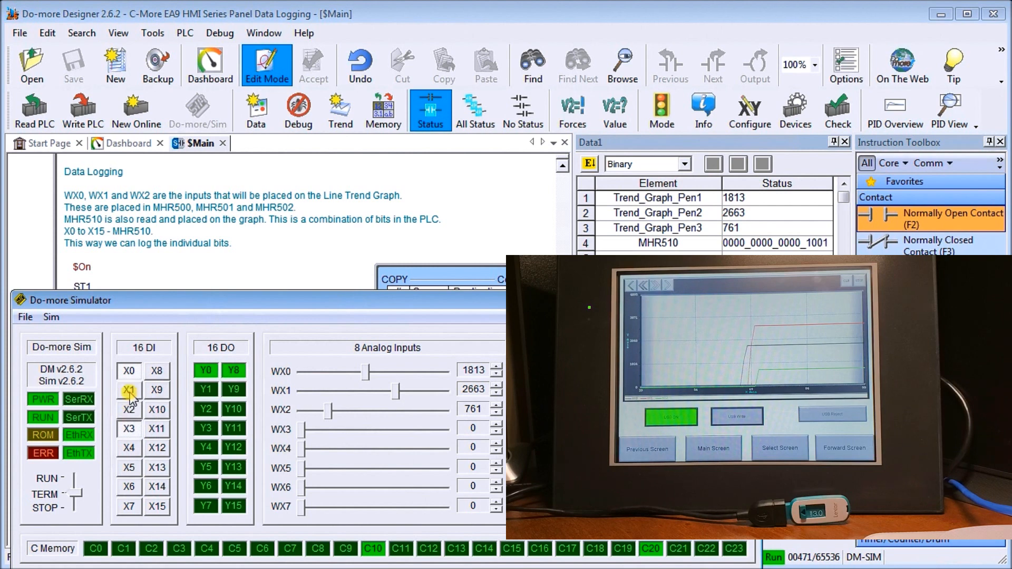
left_click(129, 429)
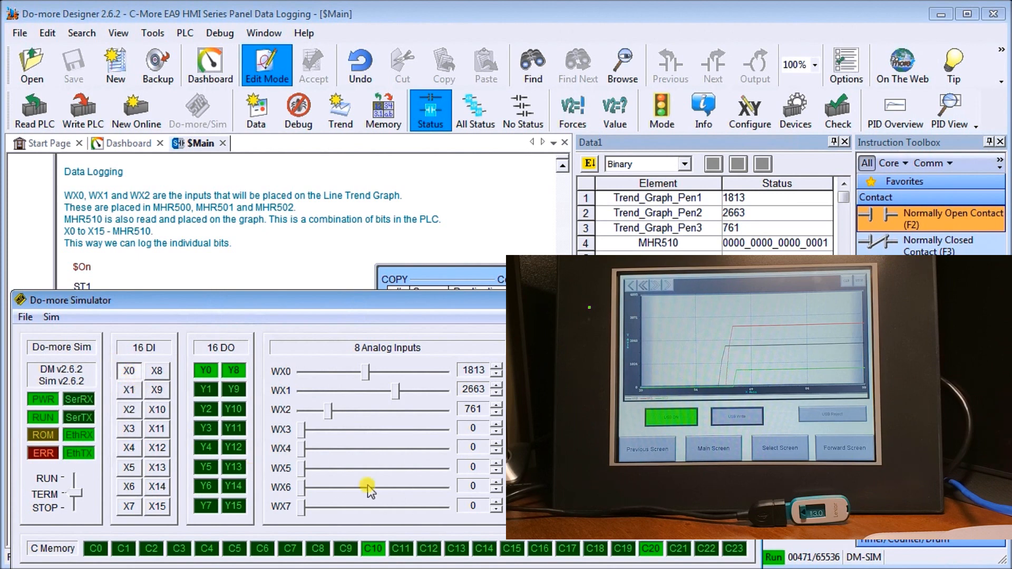
mouse_move(397, 390)
left_mouse_down()
mouse_move(335, 391)
mouse_move(395, 372)
left_mouse_up()
left_click_drag(332, 414, 365, 414)
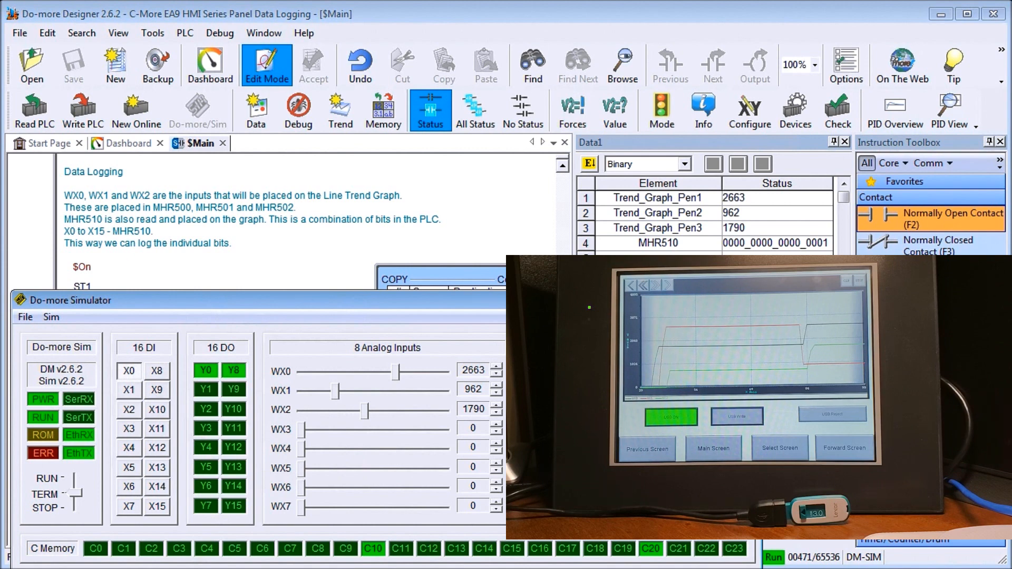
Step: Switch to the web browser and open the panel's web server at 192.168.1.18
key("alt+Tab")
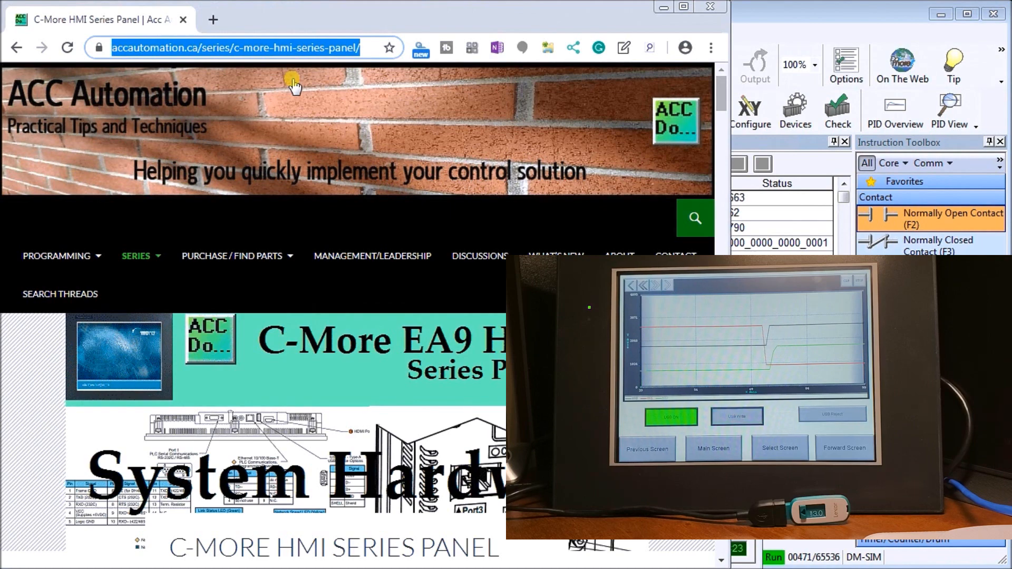
type("192.168.")
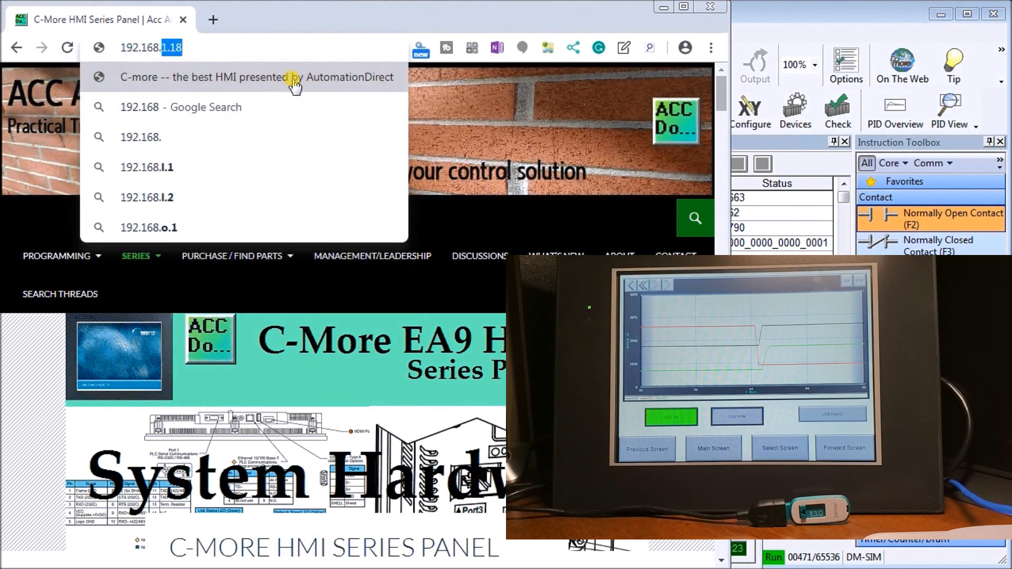
type("1.18")
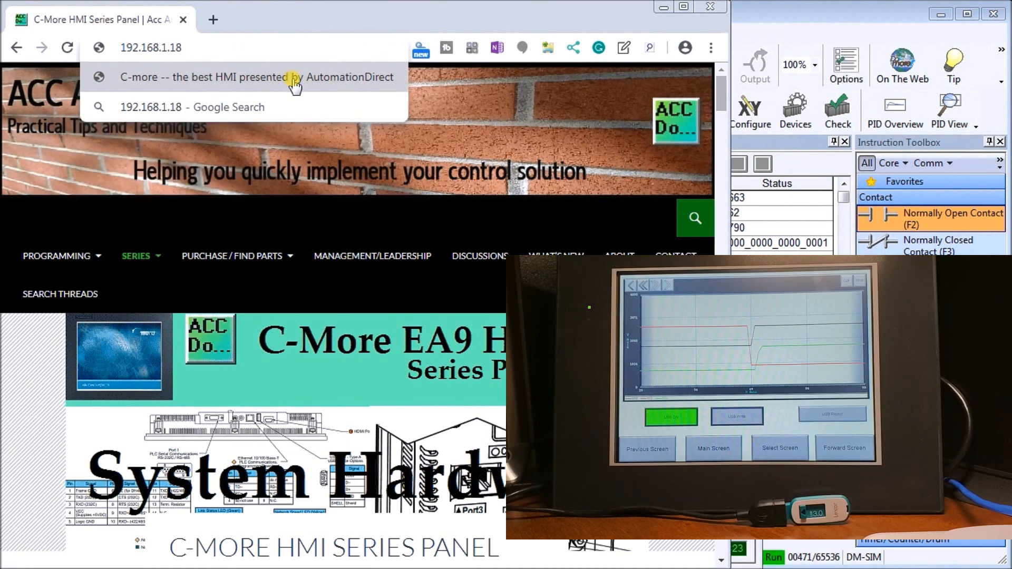
left_click(295, 84)
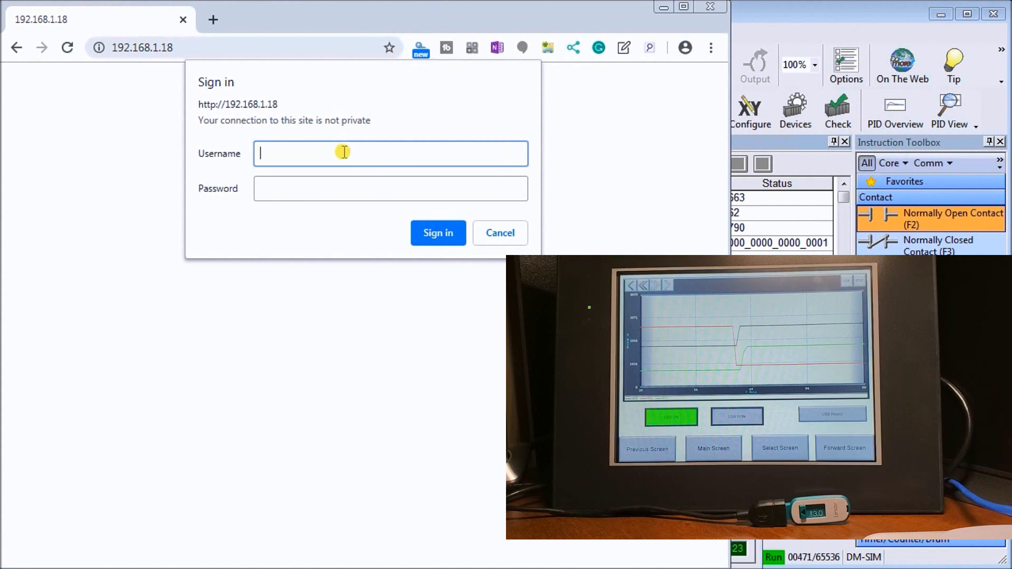
Step: Sign in to the panel's web server with the account username and password
type("ACC Automation")
left_click(348, 188)
type("••••")
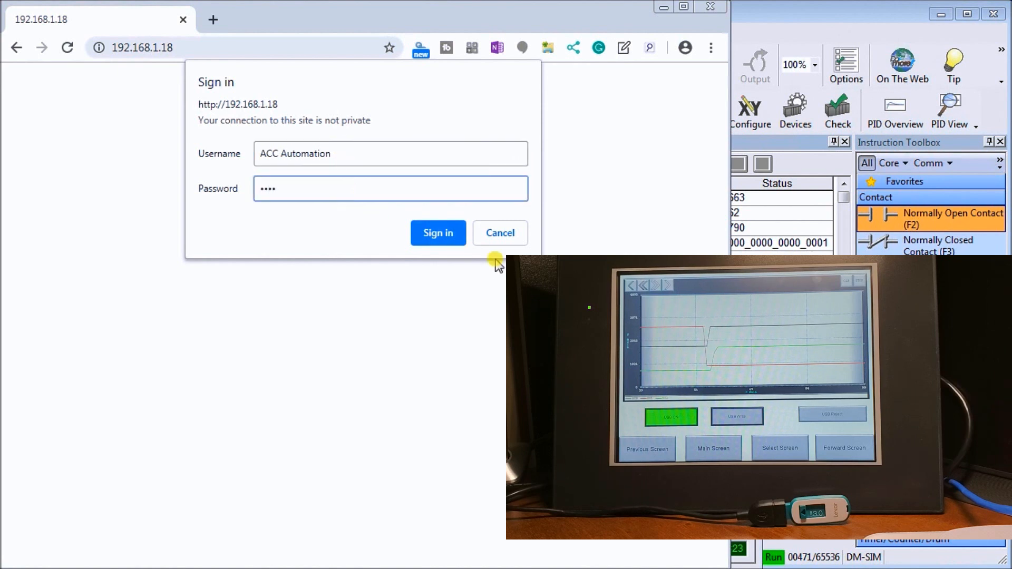
left_click(440, 234)
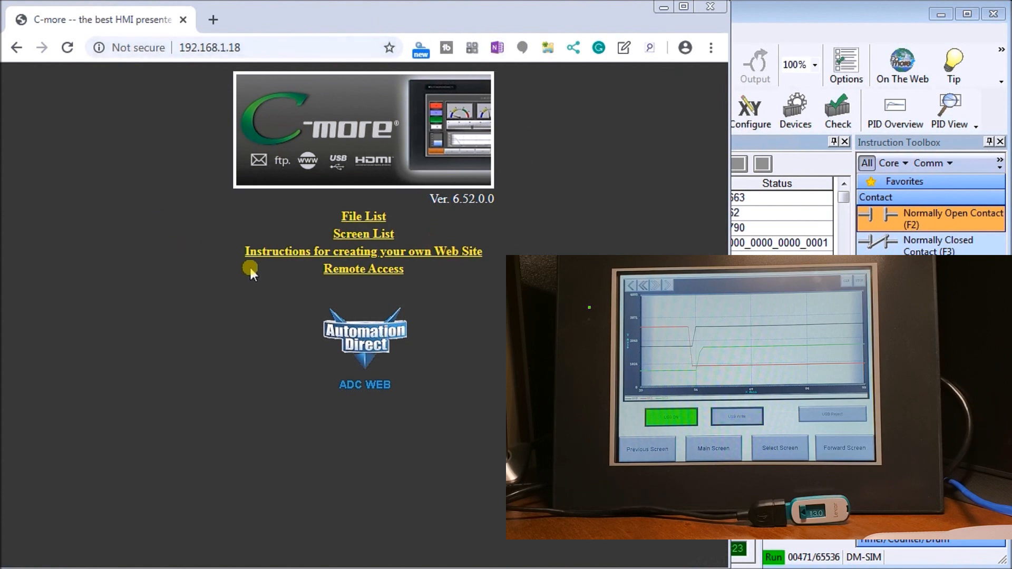
Step: Open Data Logging_LineTrendGraph1_191123.txt from the File List and examine the logged pen values and MHR510 word around the input changes
left_click(360, 217)
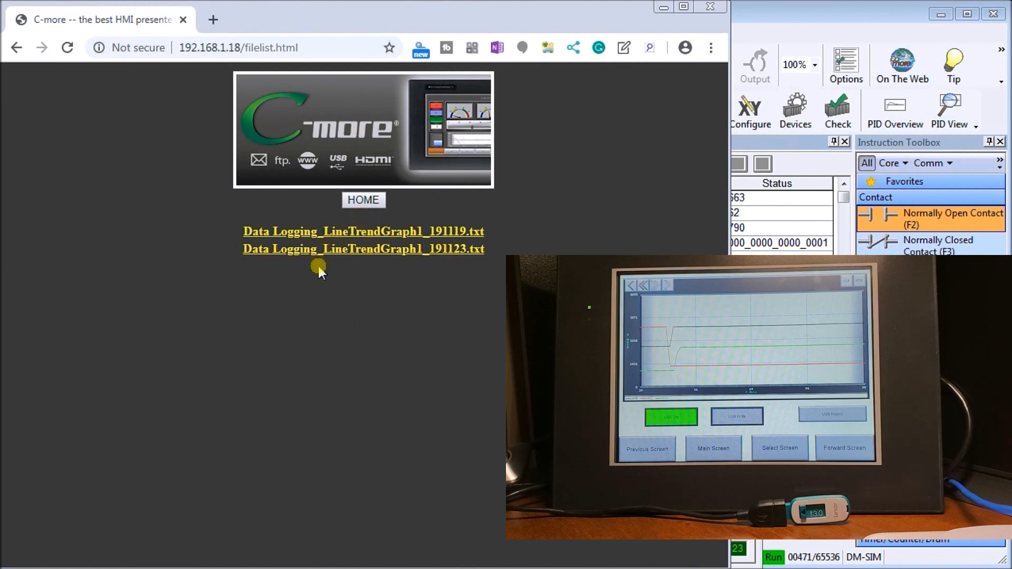
left_click(351, 251)
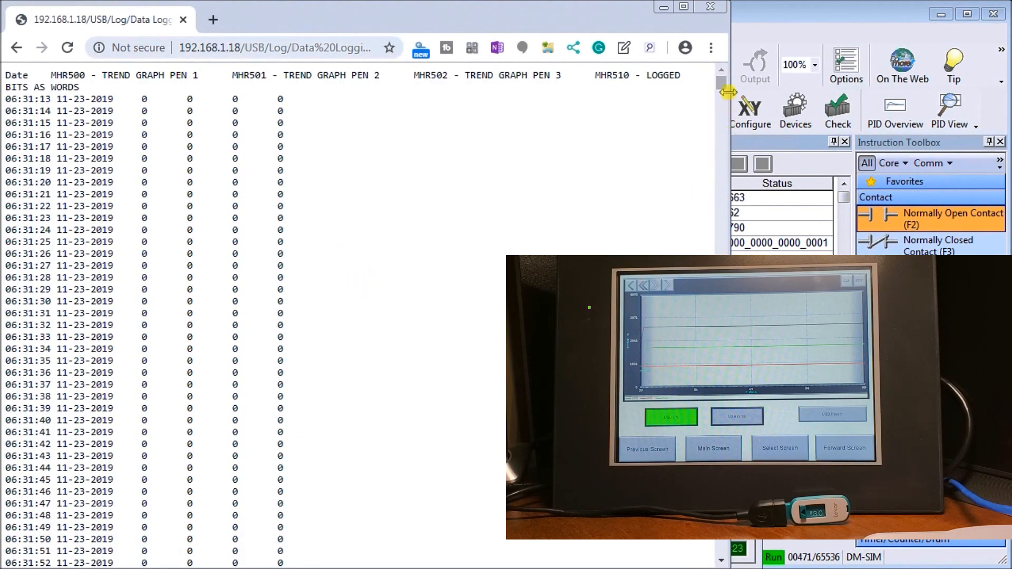
left_click_drag(722, 82, 748, 548)
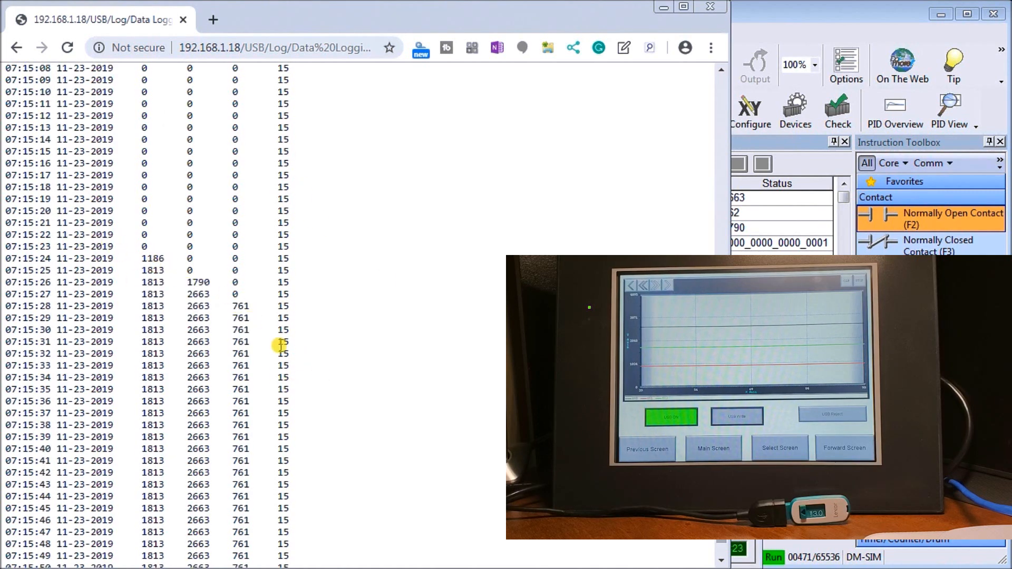
left_click(721, 562)
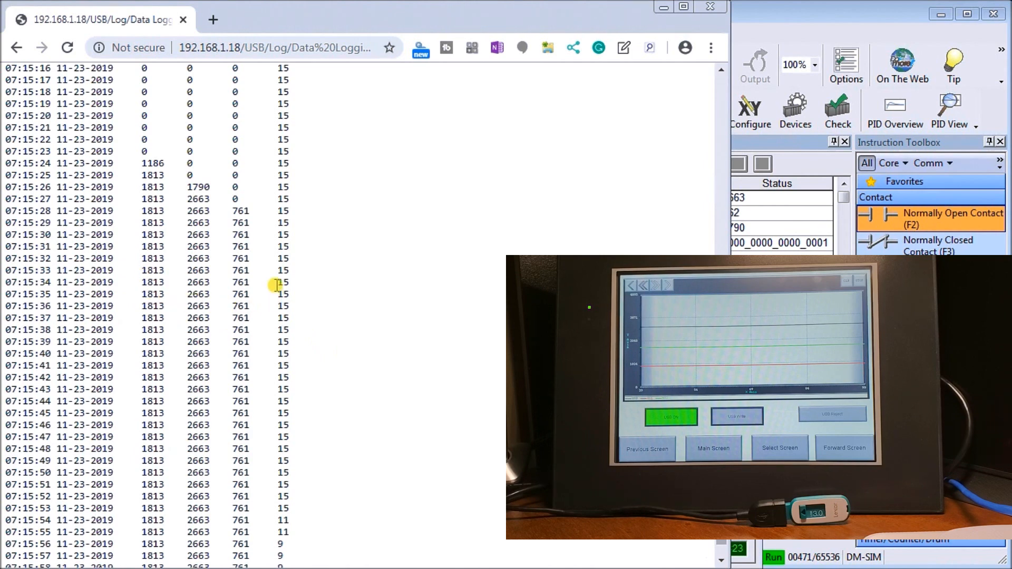
left_click(721, 562)
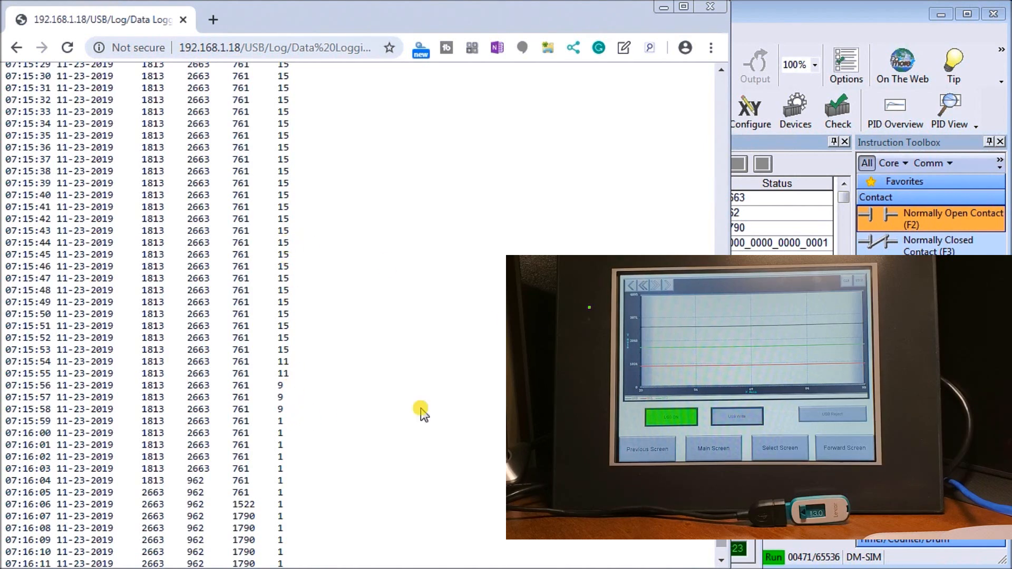
left_click(721, 561)
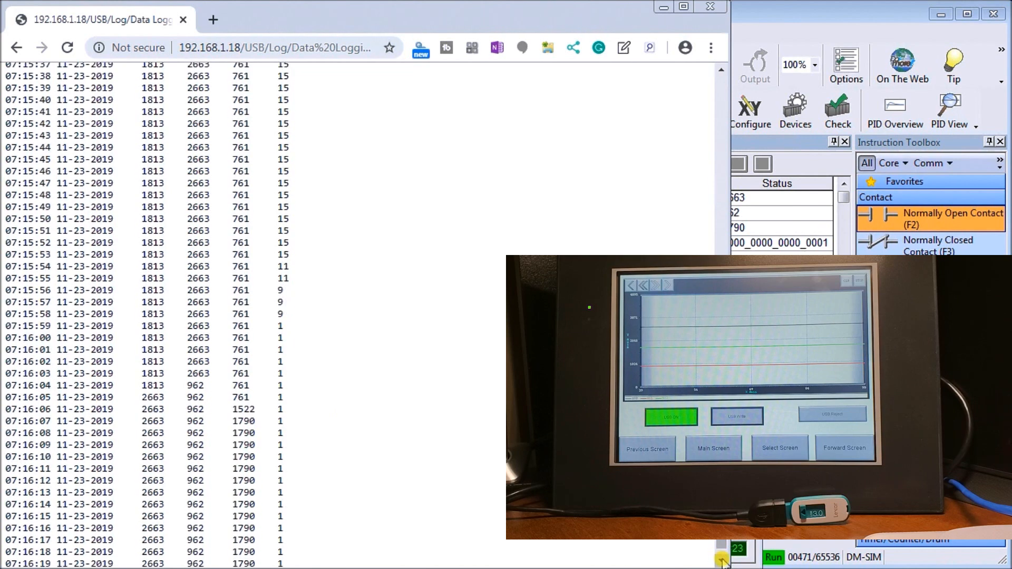
left_click_drag(721, 560, 722, 560)
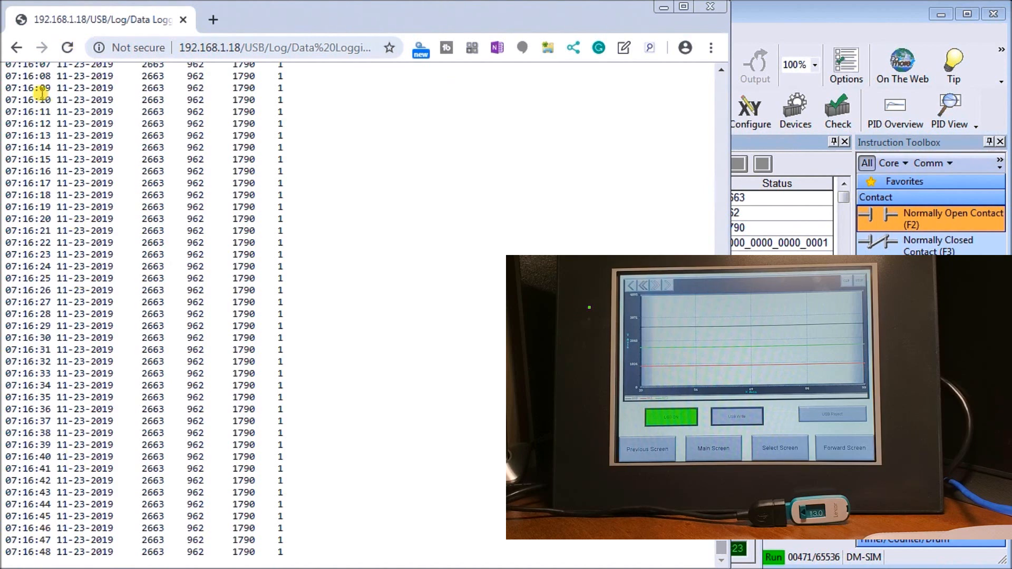
Step: Reload the log file twice and check the newest entries at its end
left_click(68, 52)
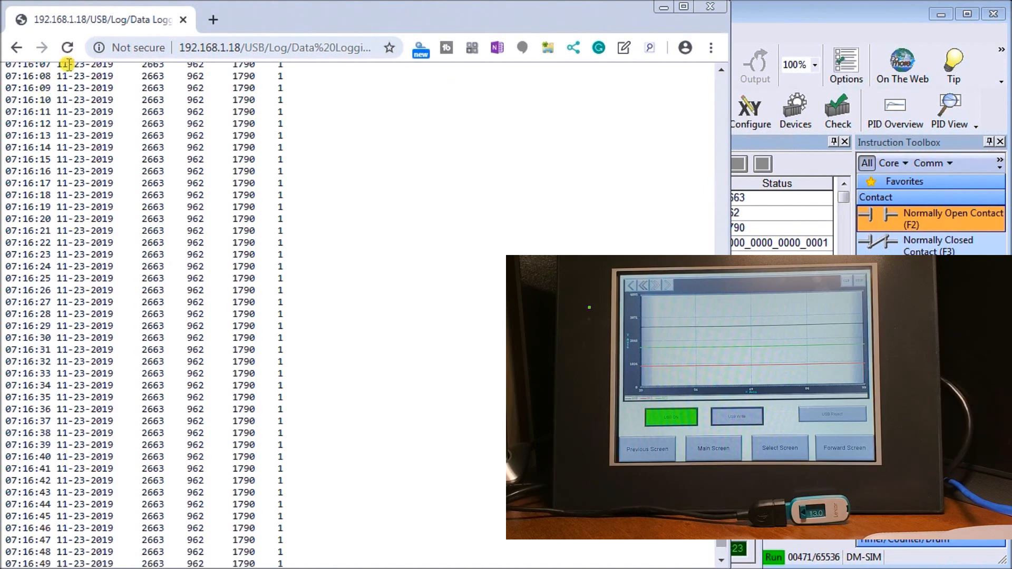
left_click_drag(723, 544, 724, 558)
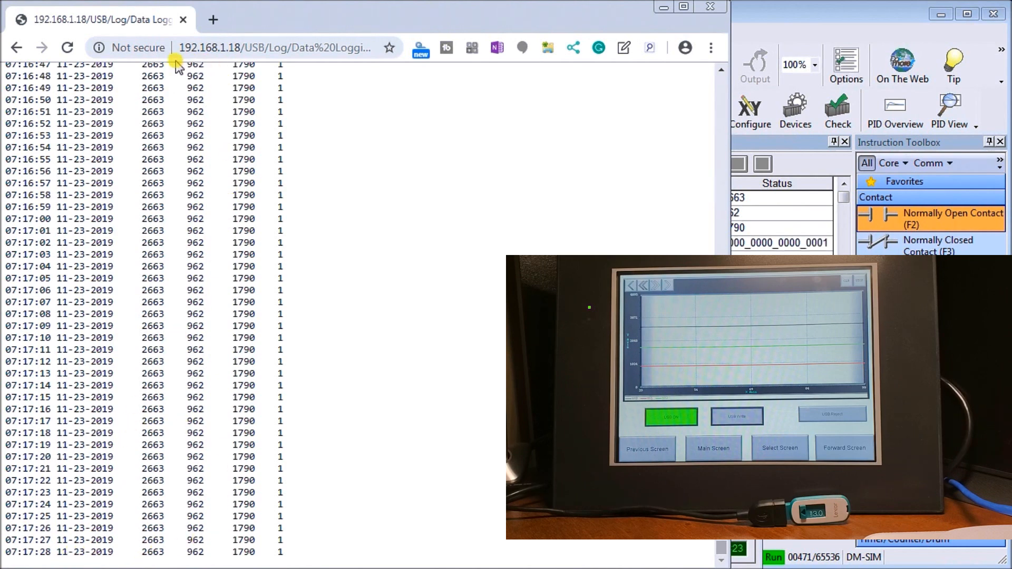
left_click(67, 48)
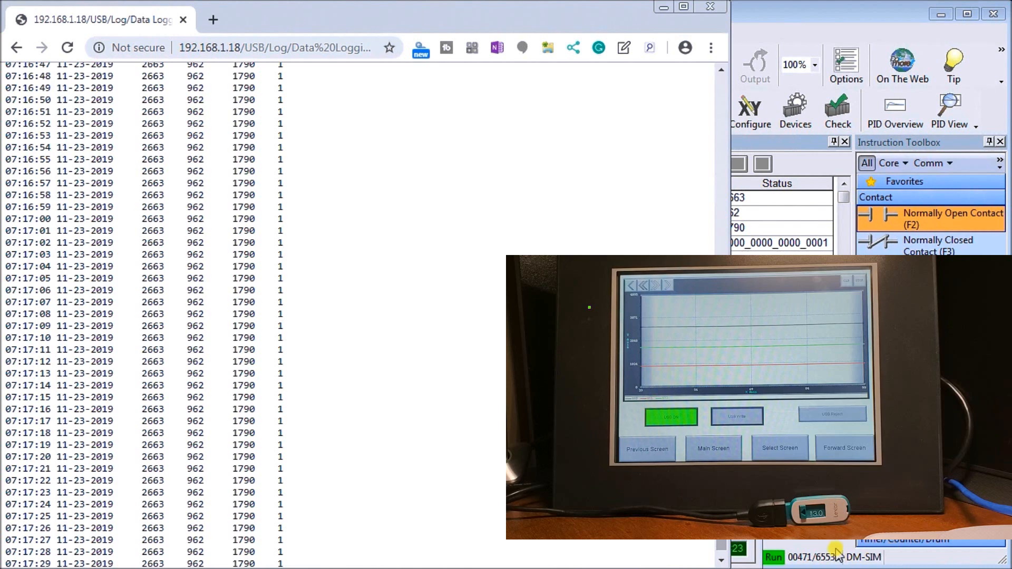
scroll(720, 564, "down", 5)
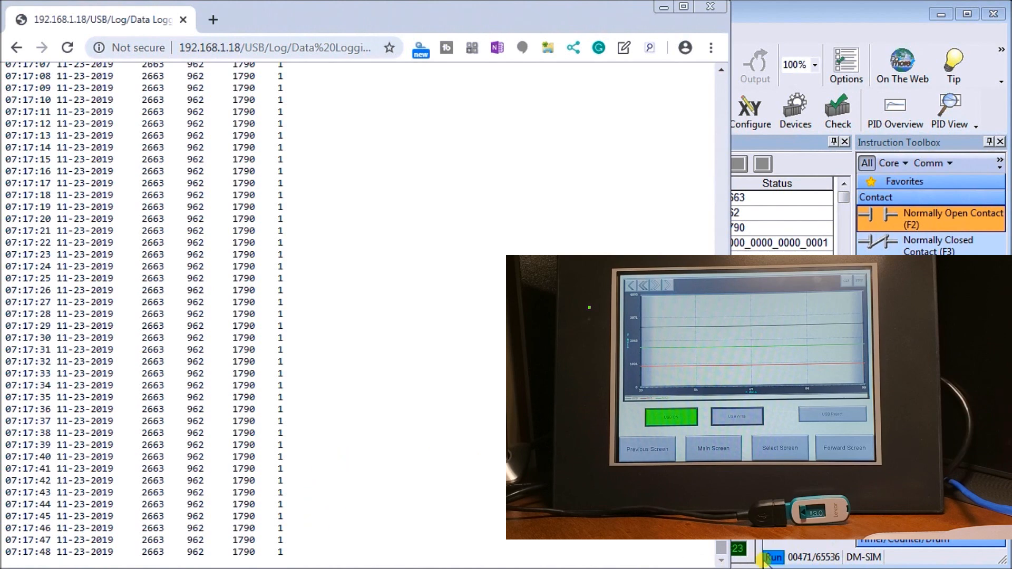
Step: Check the log's column headings, and copy the logged rows from 07:17:21 to 07:17:48 at the end of the file
left_click_drag(728, 554, 730, 8)
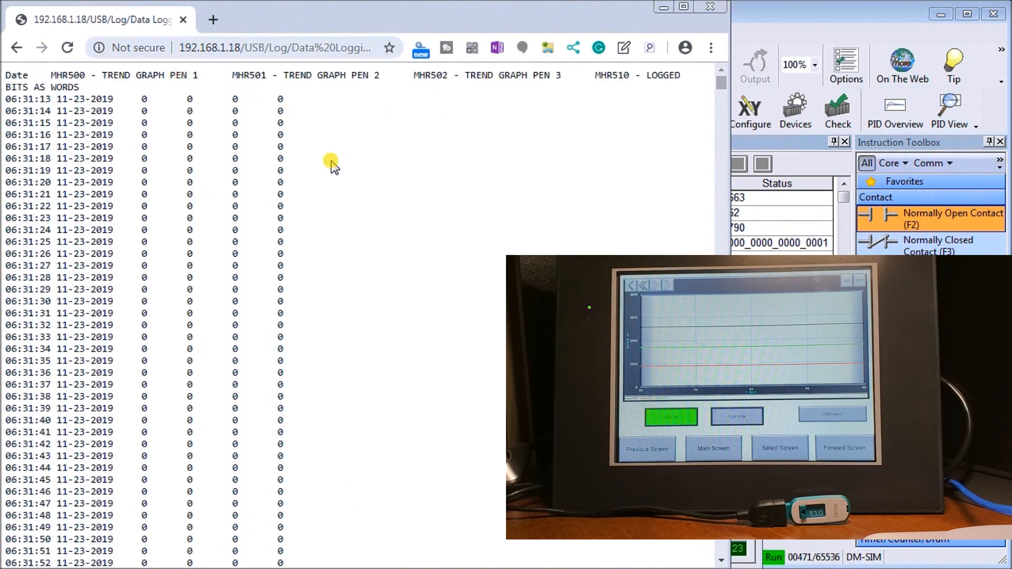
left_click_drag(721, 83, 713, 556)
left_click_drag(319, 558, 7, 231)
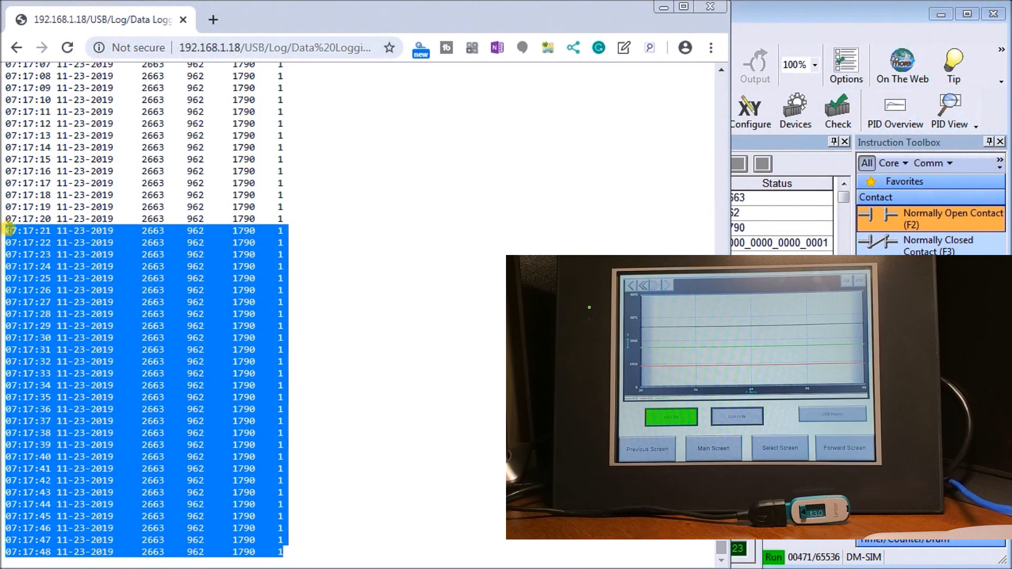
right_click(36, 238)
left_click(54, 252)
Step: Bring back the Do-more Simulator and set WX0 to about 3536, WX1 to 2663 and WX2 to 1947
key("alt+Tab")
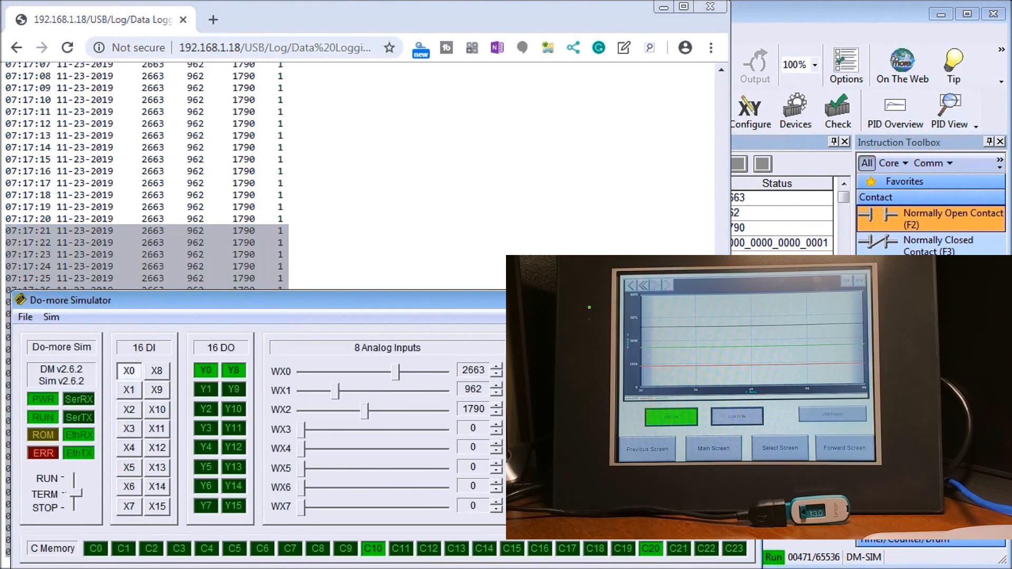
left_click_drag(397, 372, 336, 413)
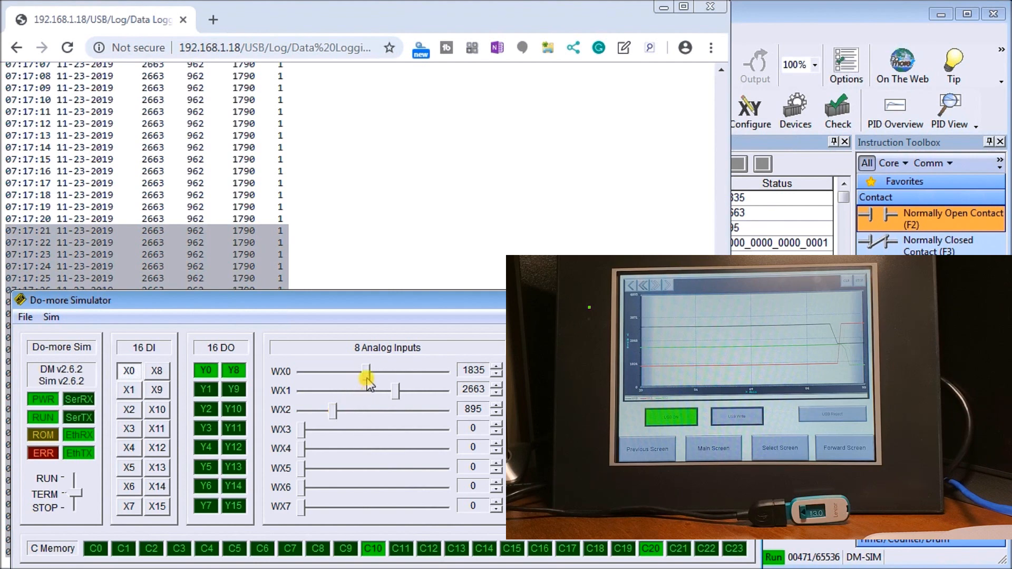
left_click_drag(368, 376, 429, 384)
left_click_drag(340, 408, 372, 411)
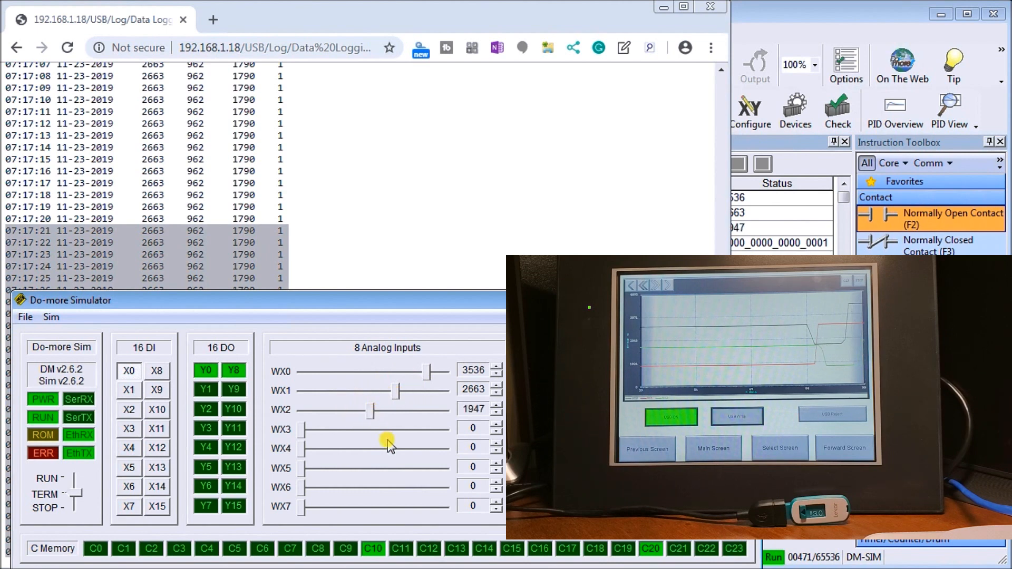